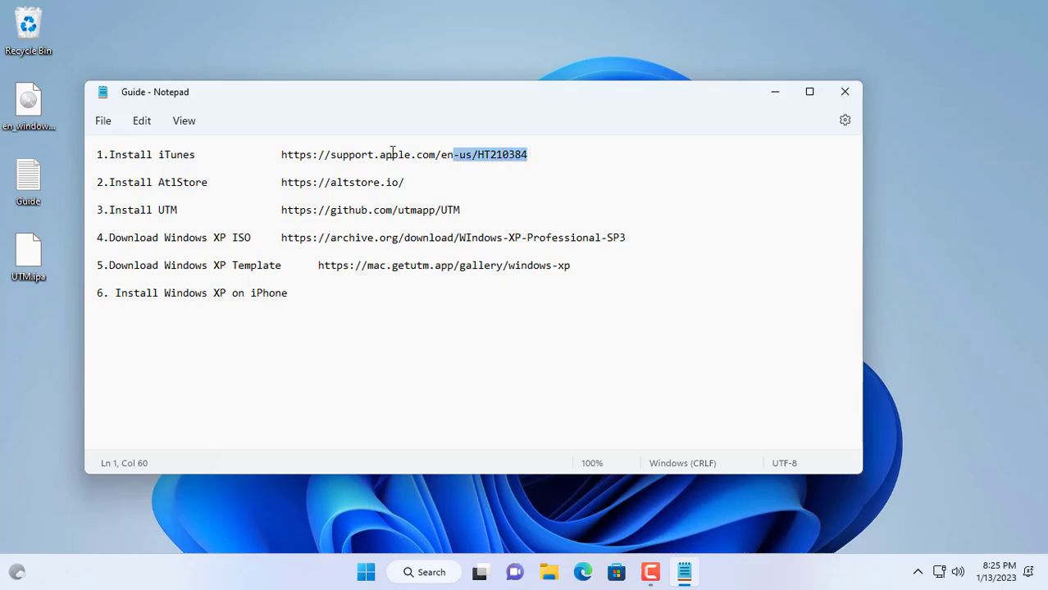
# Step: Copy the iTunes link from the guide and open support.apple.com/en-us/HT210384 in Microsoft Edge
pyautogui.hotkey('ctrl', 'c')
pyautogui.click(582, 572)
pyautogui.hotkey('ctrl', 'v')
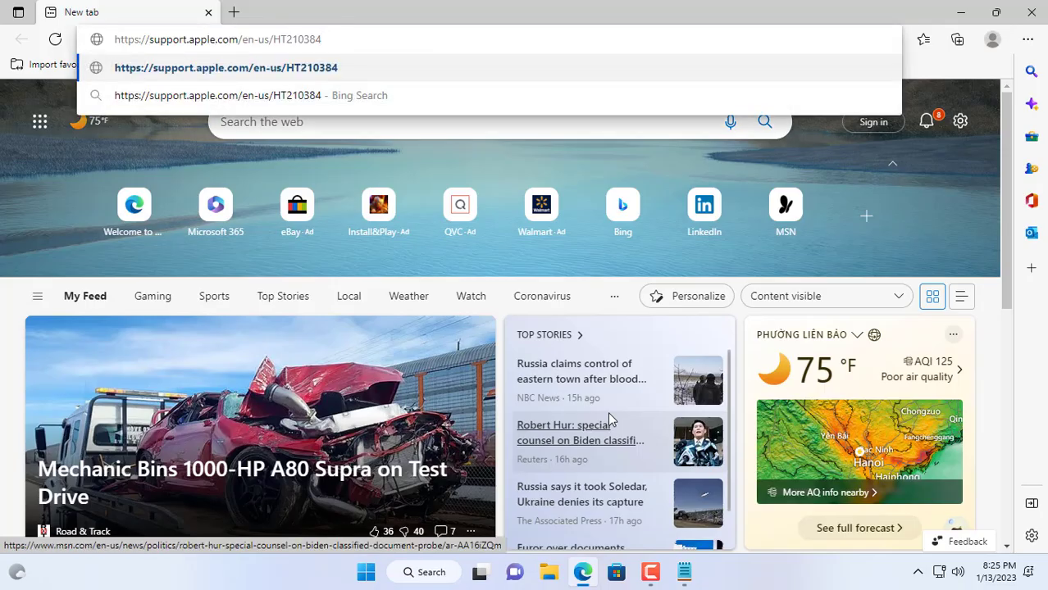
pyautogui.press('Return')
pyautogui.scroll(-1, 635, 431)
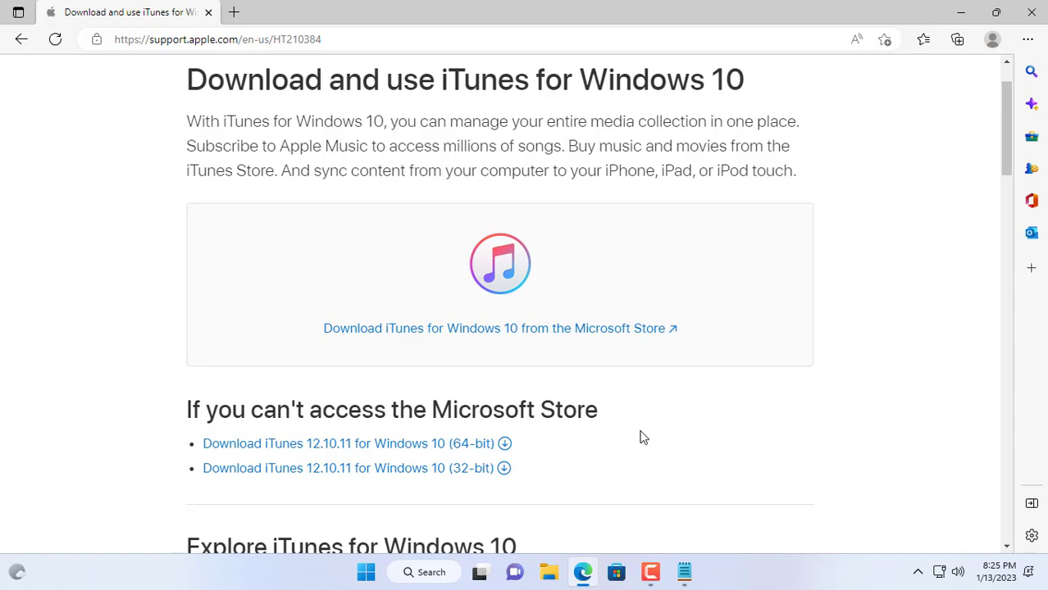
# Step: Download the 64-bit iTunes 12.10.11 installer for Windows 10 and complete the iTunes installation
pyautogui.click(486, 446)
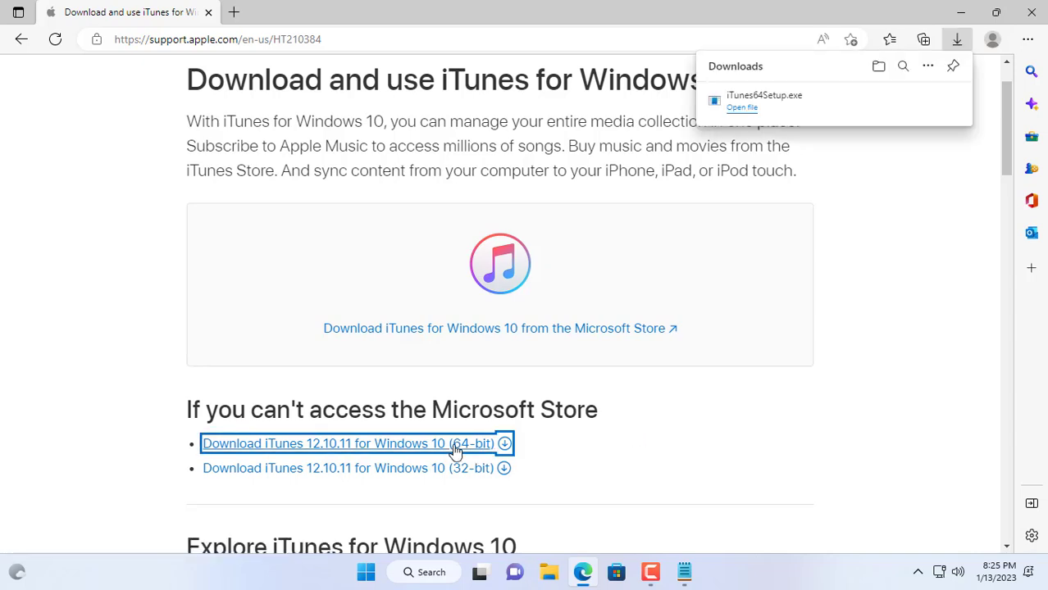
pyautogui.click(742, 108)
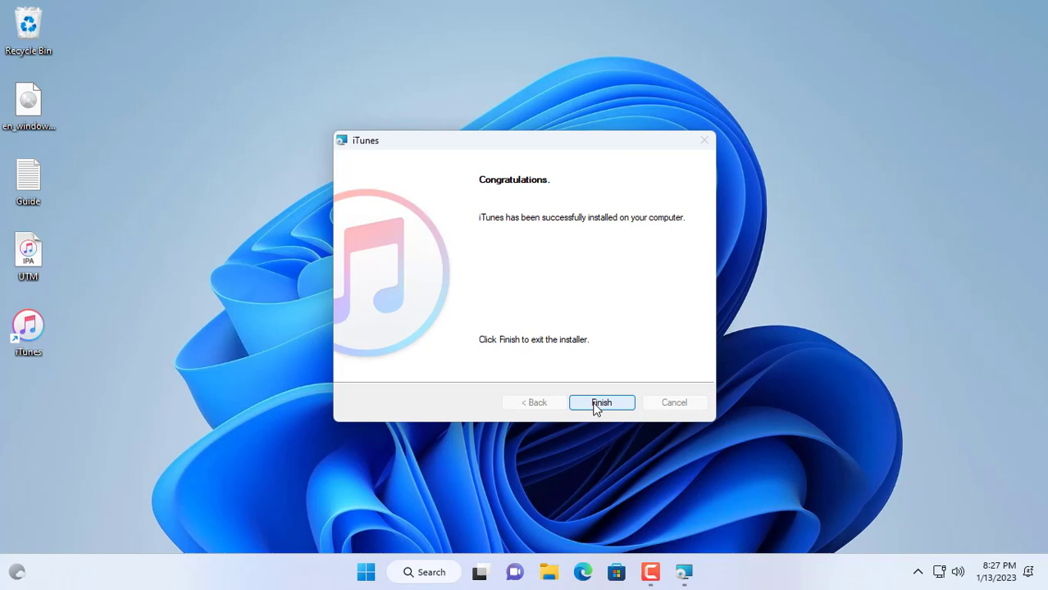
pyautogui.click(596, 405)
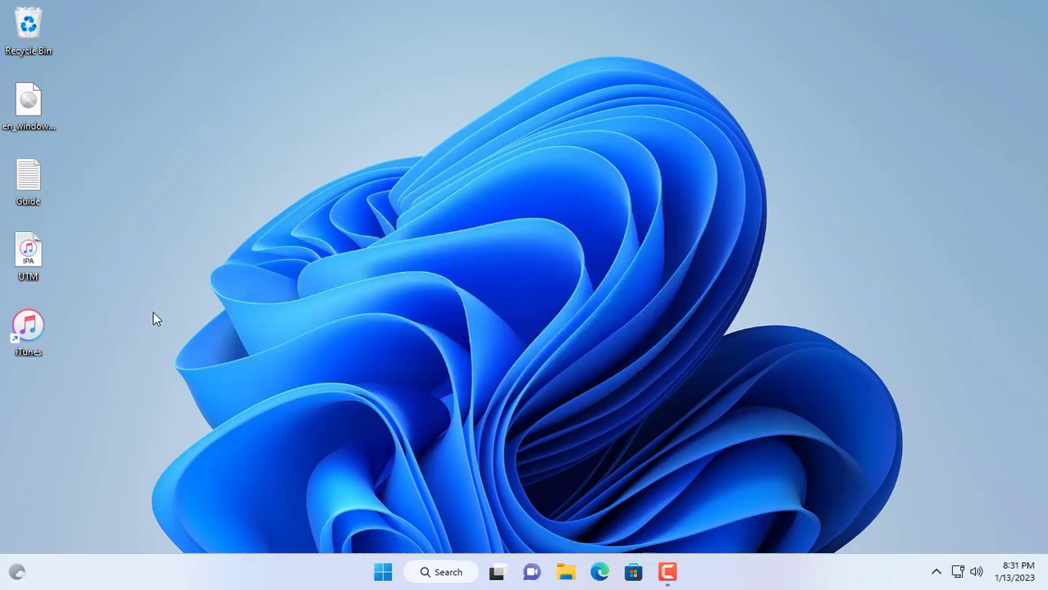
# Step: Copy the AltStore link from the Guide file on the desktop and open altstore.io in Microsoft Edge
pyautogui.doubleClick(44, 179)
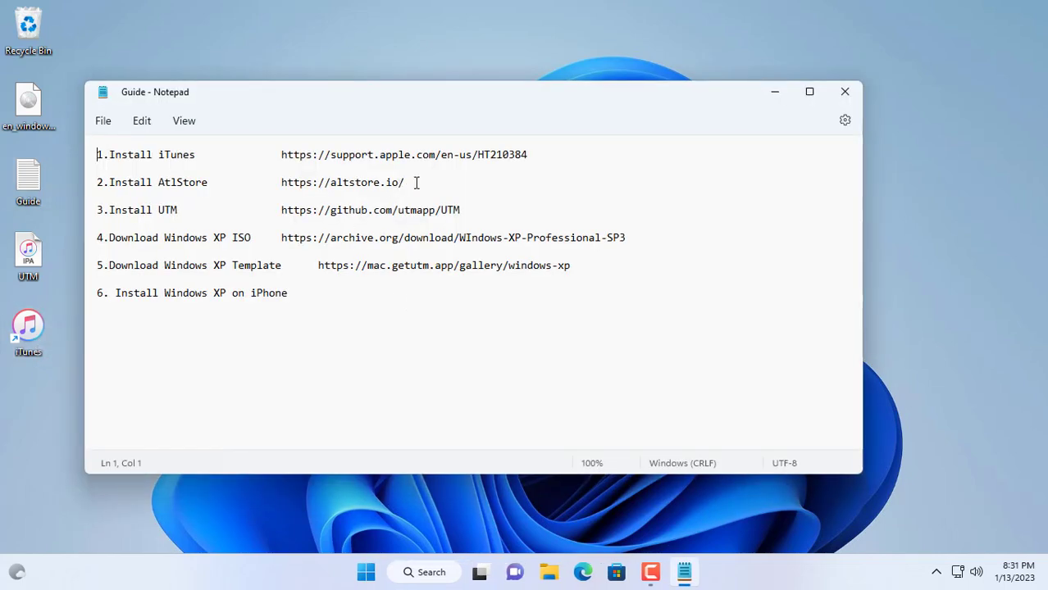
pyautogui.moveTo(416, 182); pyautogui.dragTo(92, 182)
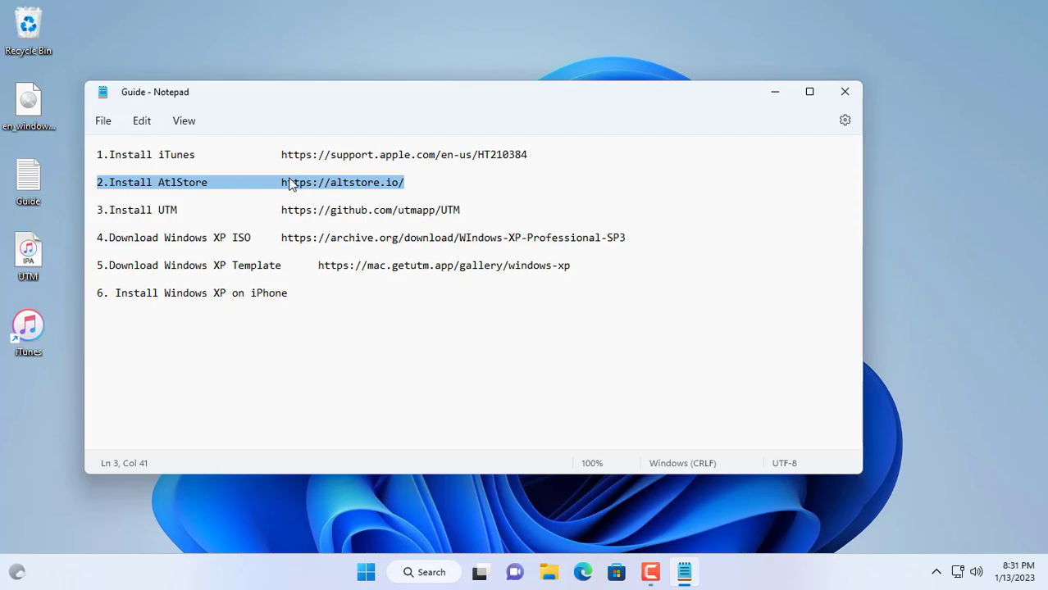
pyautogui.moveTo(282, 182); pyautogui.dragTo(431, 182)
pyautogui.click(583, 573)
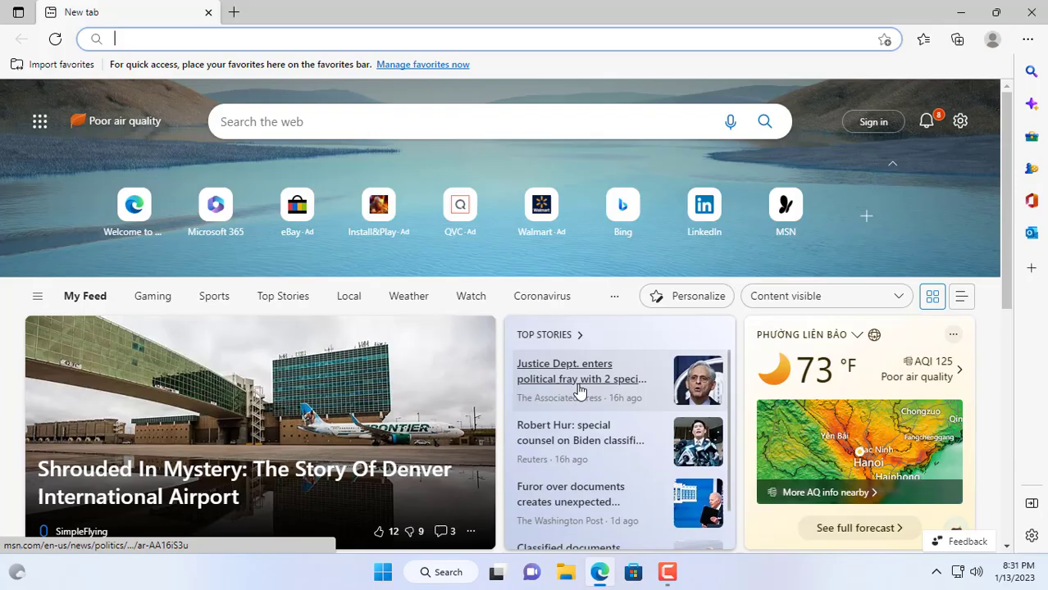
pyautogui.hotkey('ctrl', 'v')
pyautogui.press('Return')
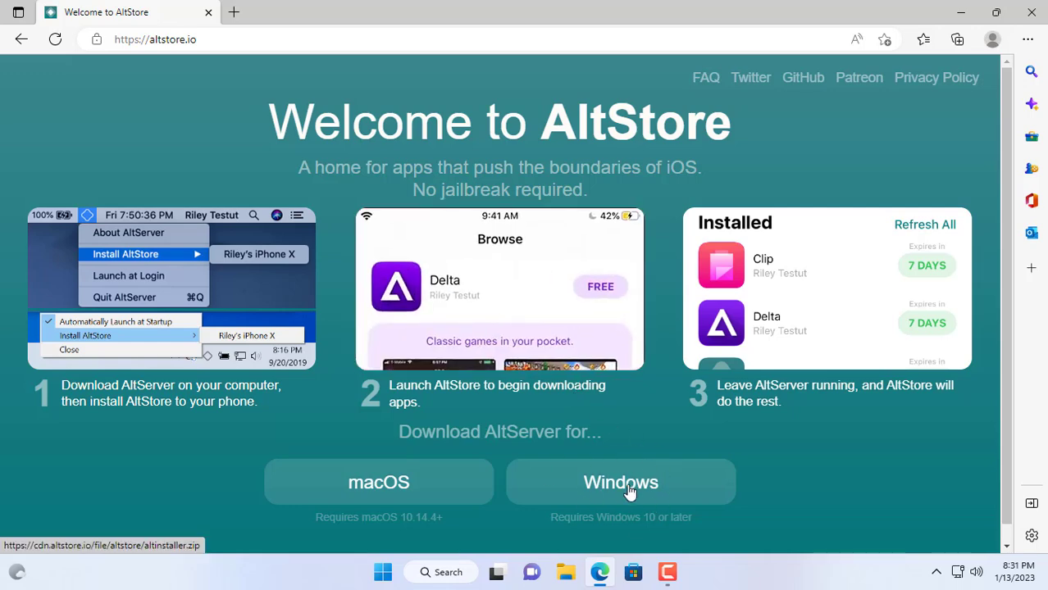
# Step: Download AltServer for Windows and extract altinstaller.zip into an altinstaller folder in Downloads
pyautogui.click(629, 491)
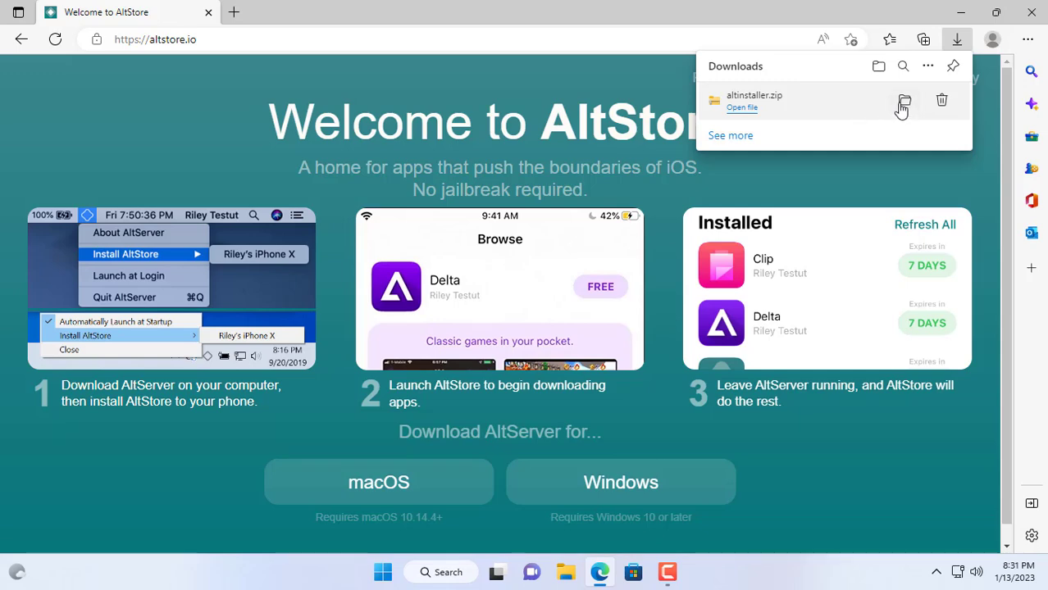
pyautogui.click(903, 102)
pyautogui.rightClick(191, 167)
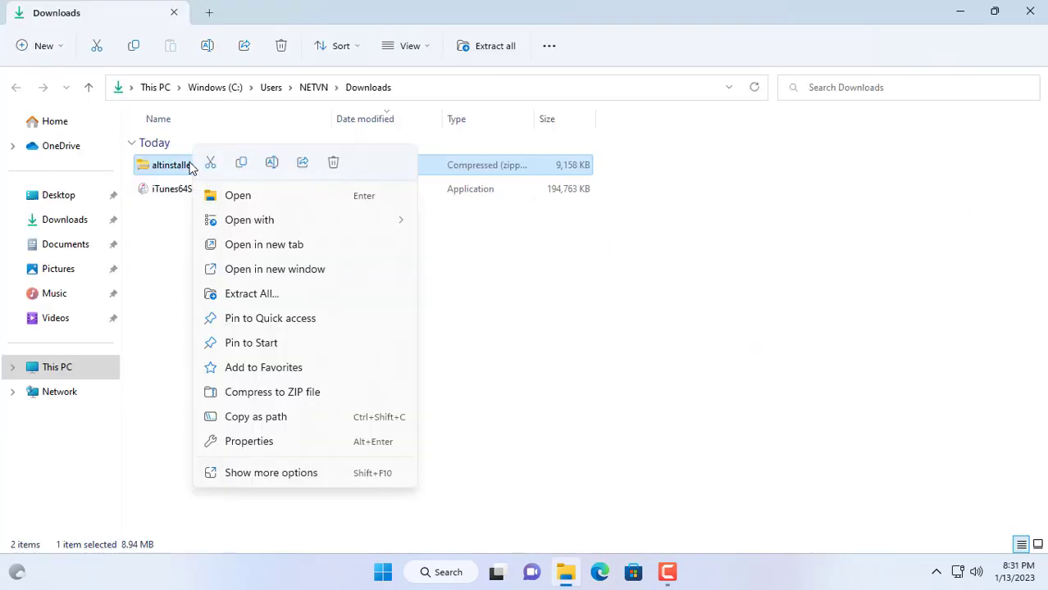
pyautogui.click(259, 295)
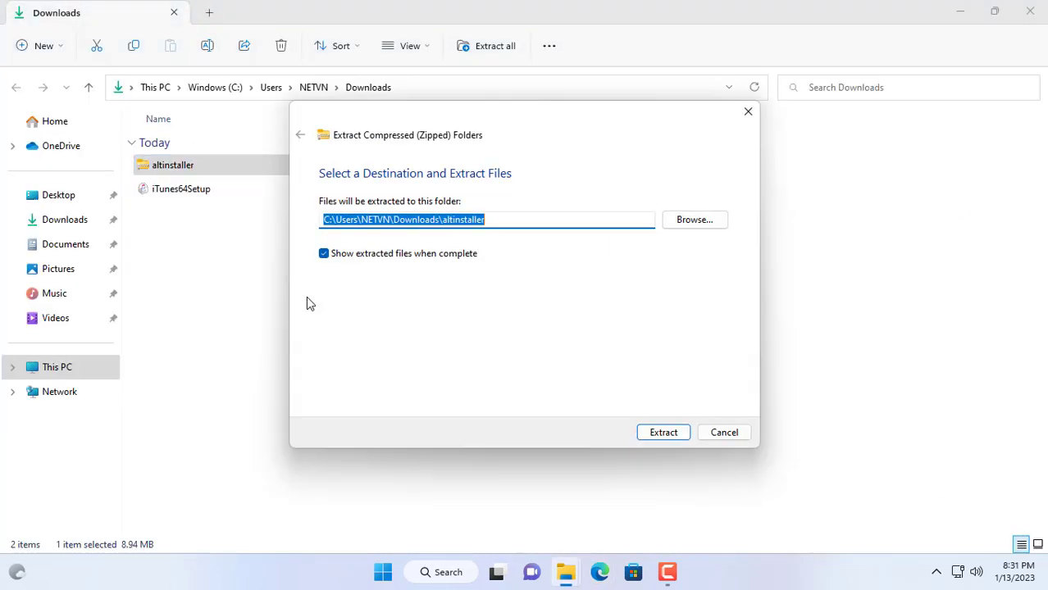
pyautogui.click(658, 435)
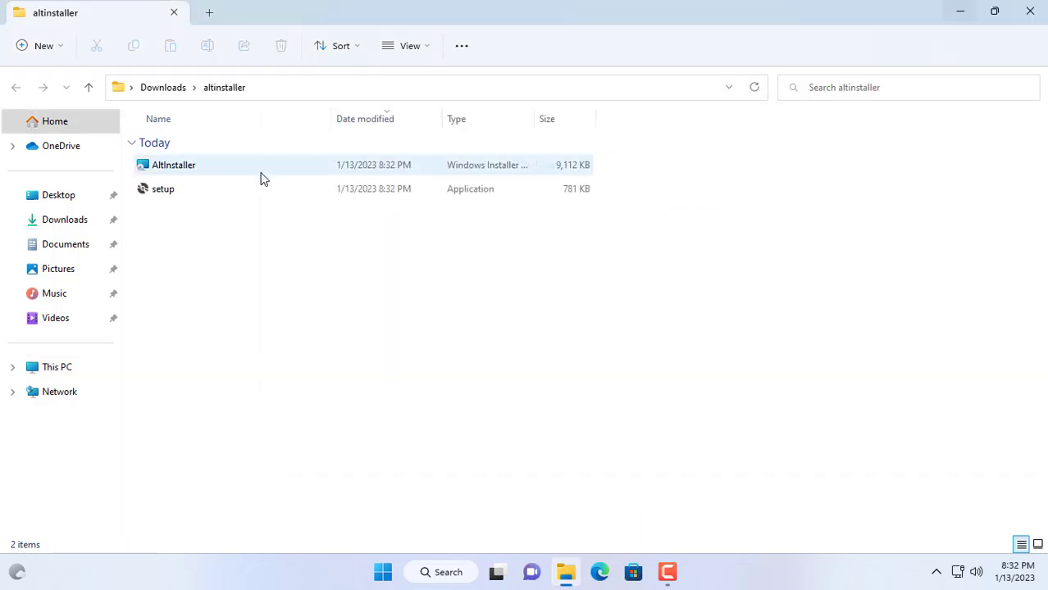
# Step: Run AltInstaller despite the SmartScreen block and install AltServer in C:\Program Files (x86)\AltServer\
pyautogui.doubleClick(203, 174)
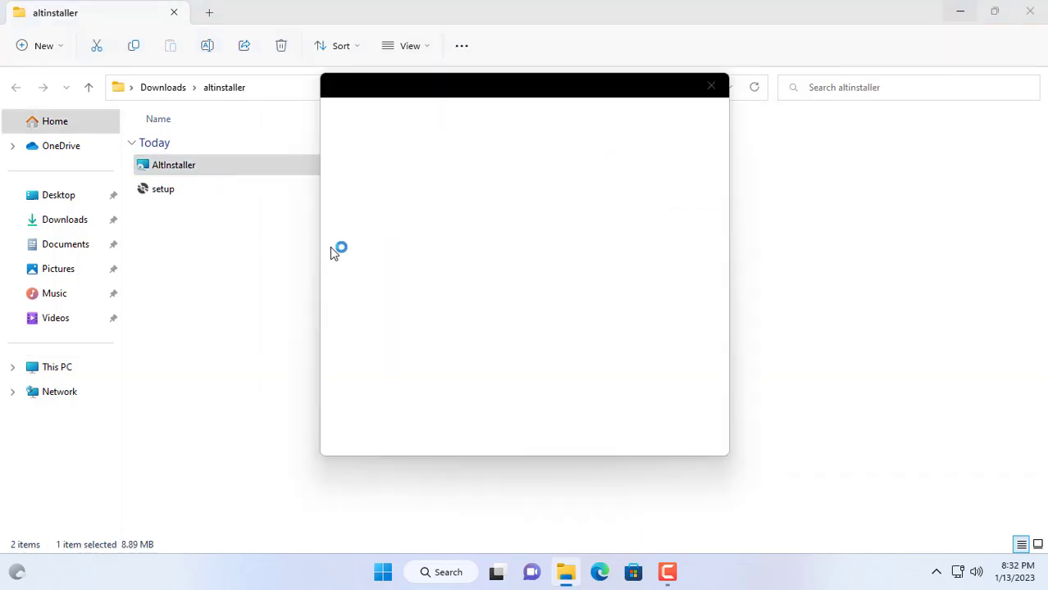
pyautogui.click(361, 173)
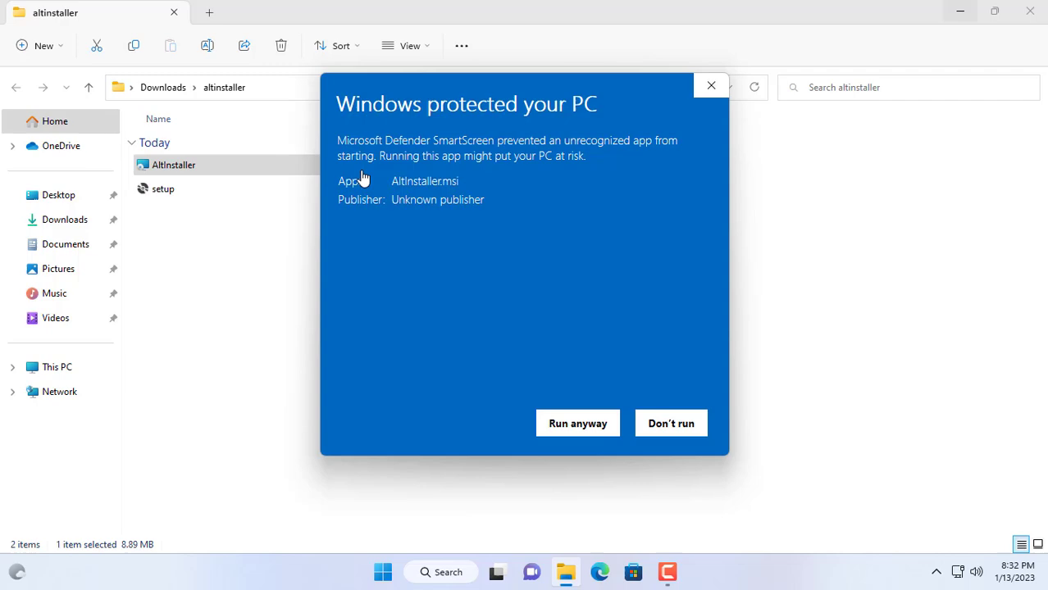
pyautogui.click(572, 431)
pyautogui.click(602, 415)
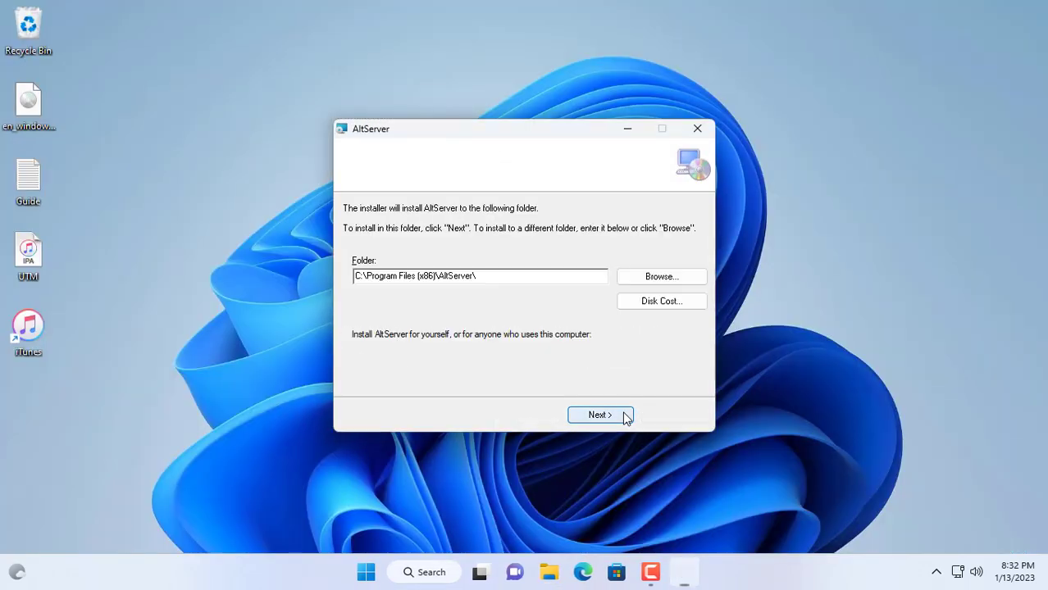
pyautogui.click(388, 366)
pyautogui.click(586, 415)
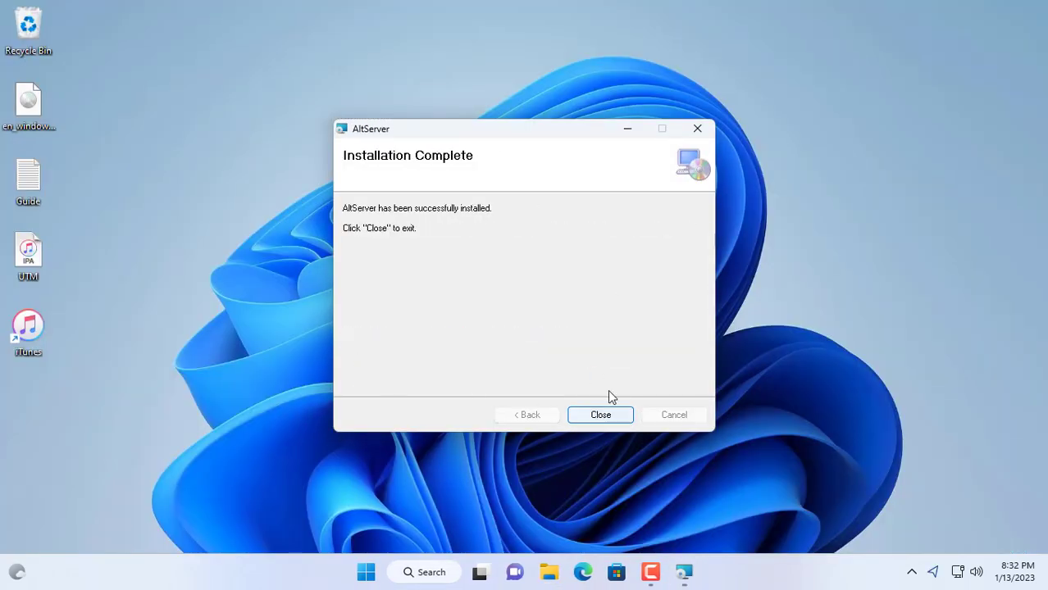
pyautogui.click(608, 415)
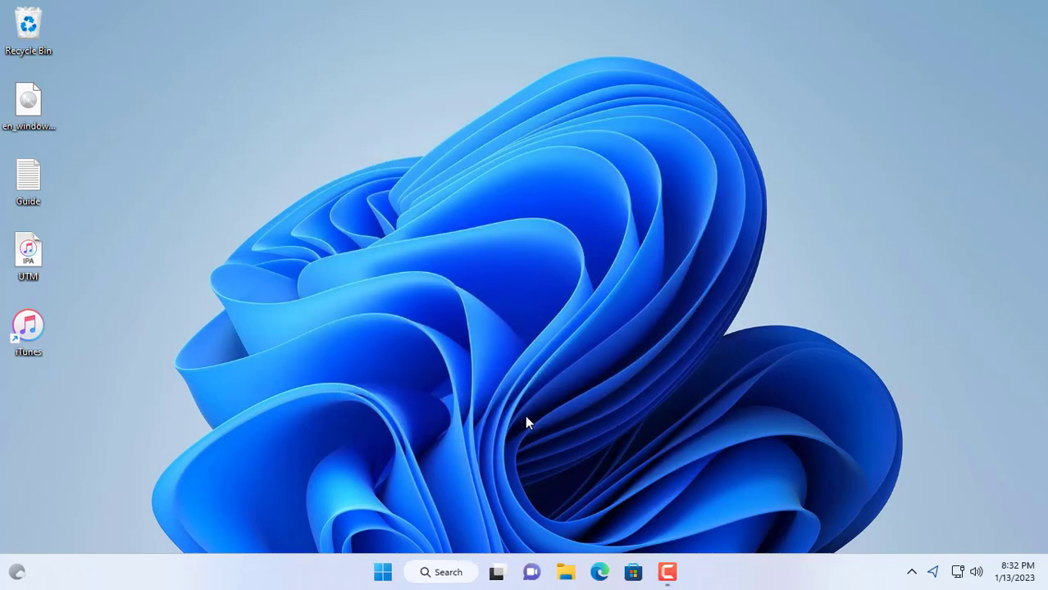
# Step: Launch AltServer as administrator and allow it through the firewall on private and public networks
pyautogui.click(447, 572)
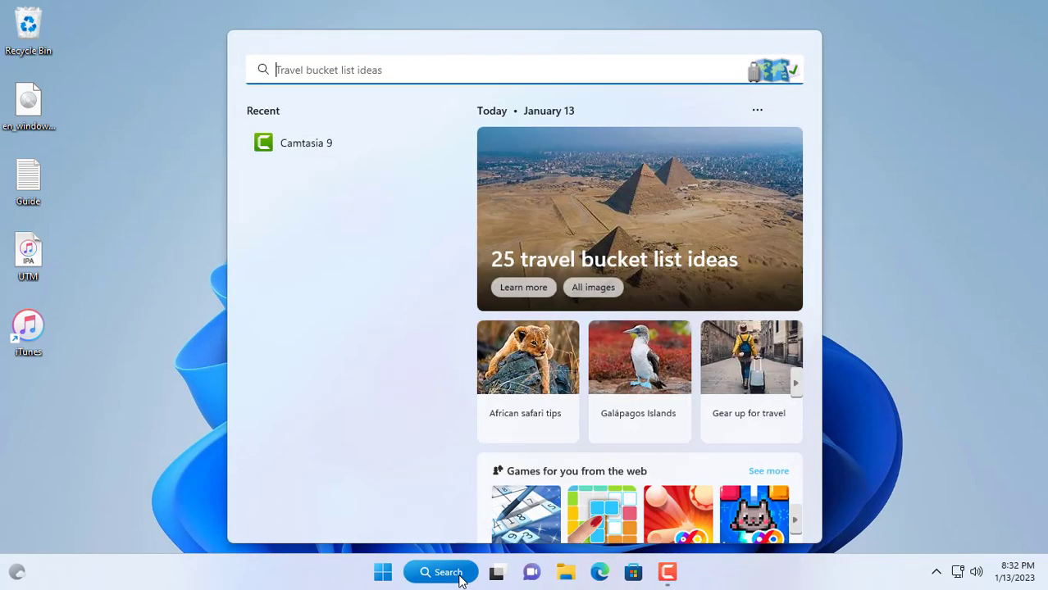
pyautogui.write('Alt')
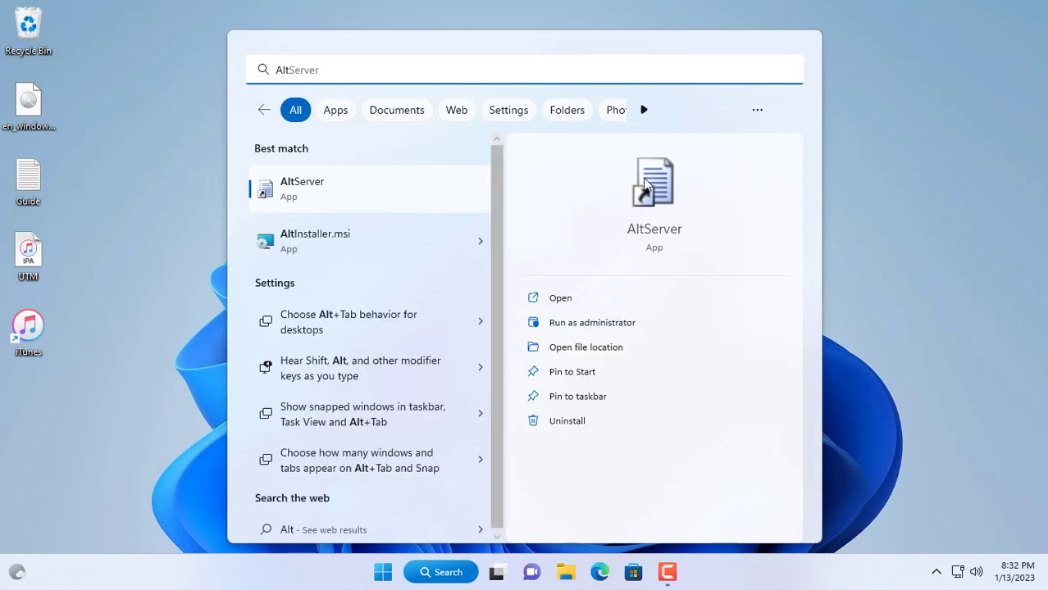
pyautogui.click(596, 324)
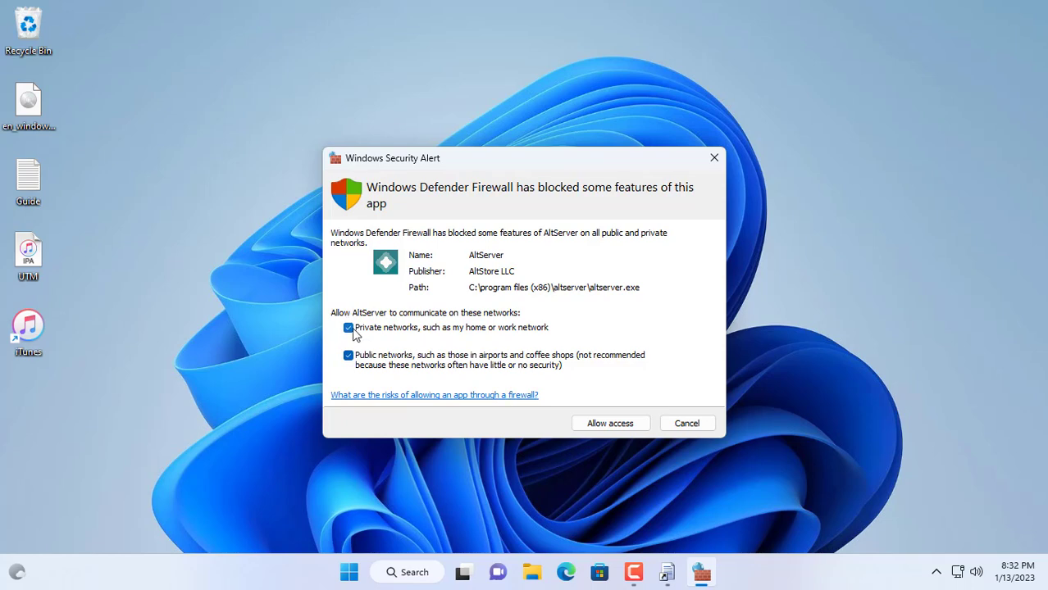
pyautogui.click(599, 421)
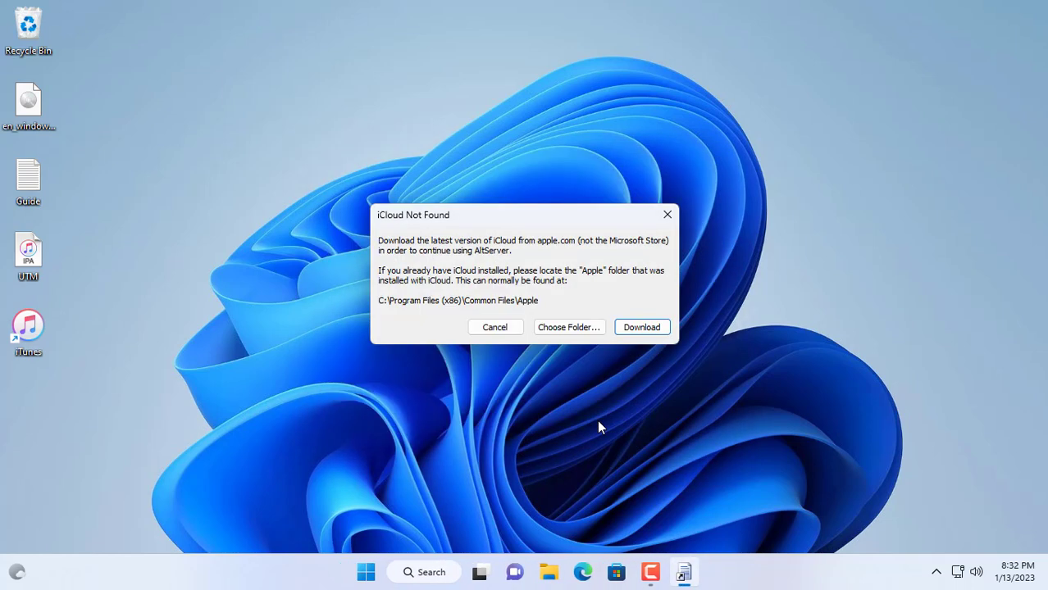
# Step: Download the iCloud setup that AltServer requires, accept its license agreement and install iCloud for Windows
pyautogui.click(642, 328)
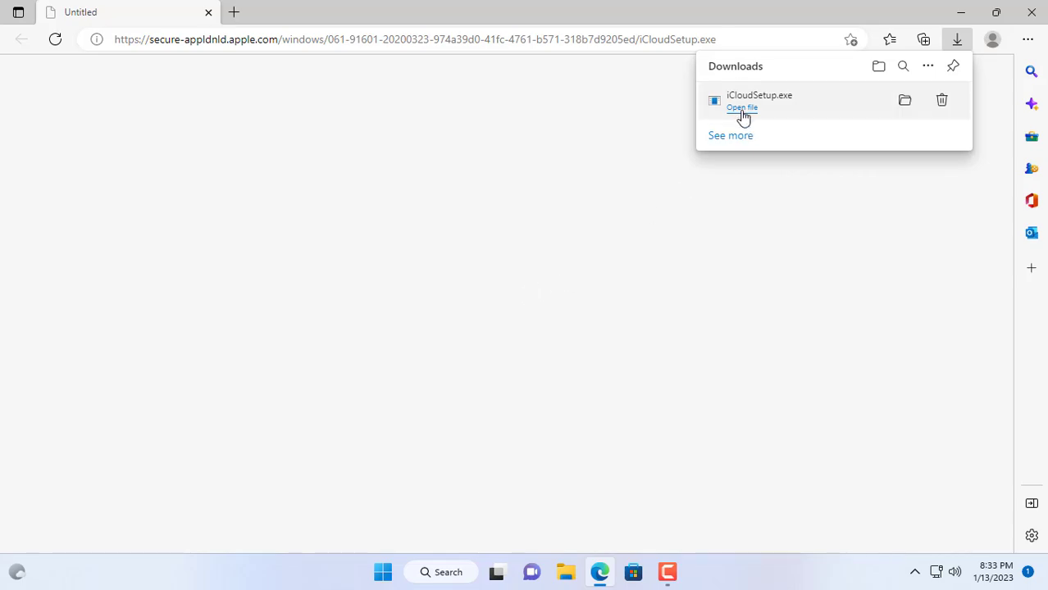
pyautogui.click(741, 108)
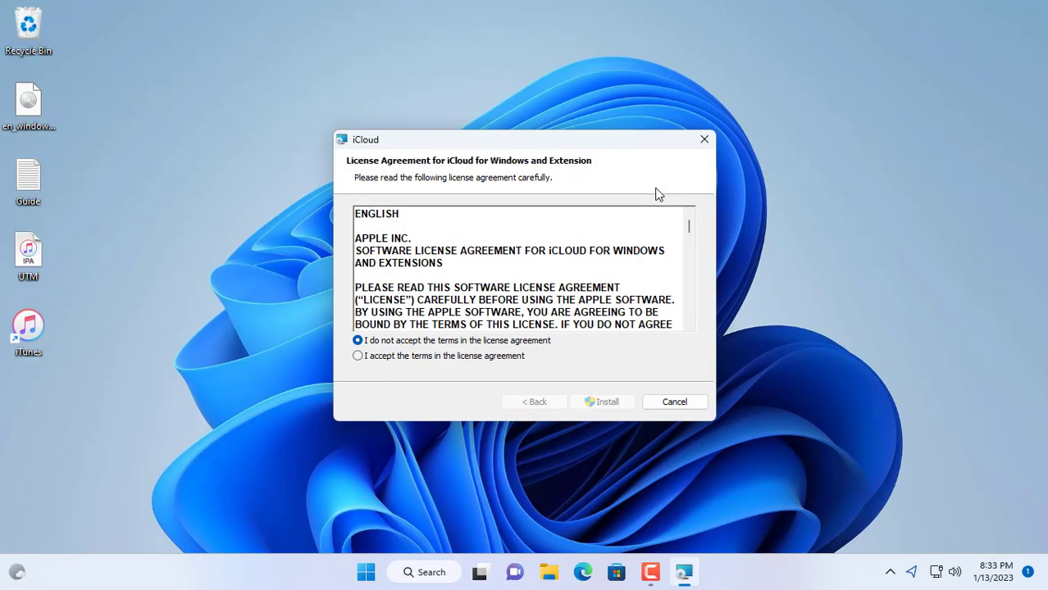
pyautogui.click(386, 358)
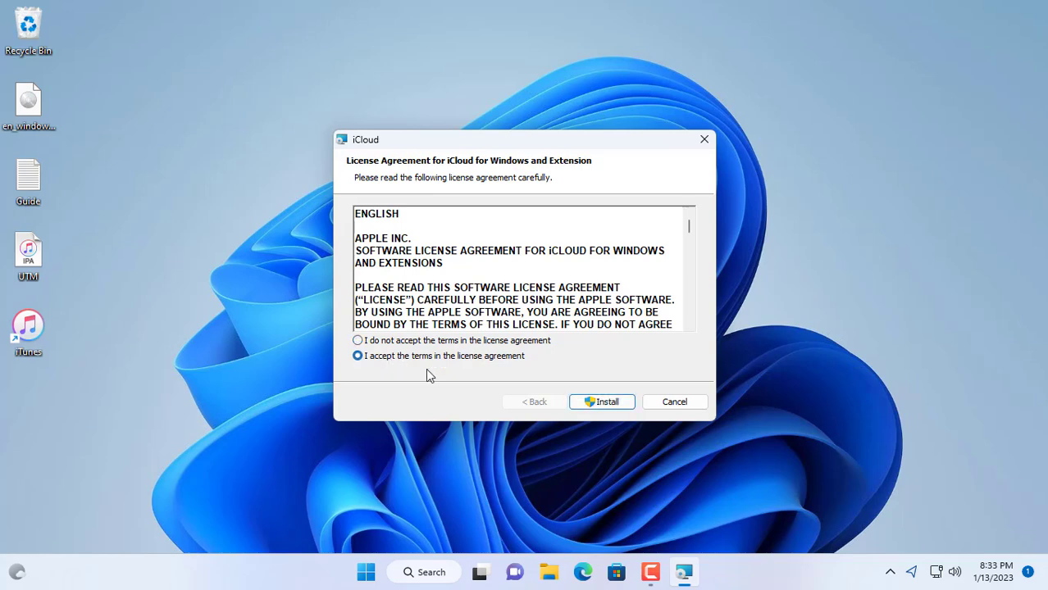
pyautogui.click(586, 405)
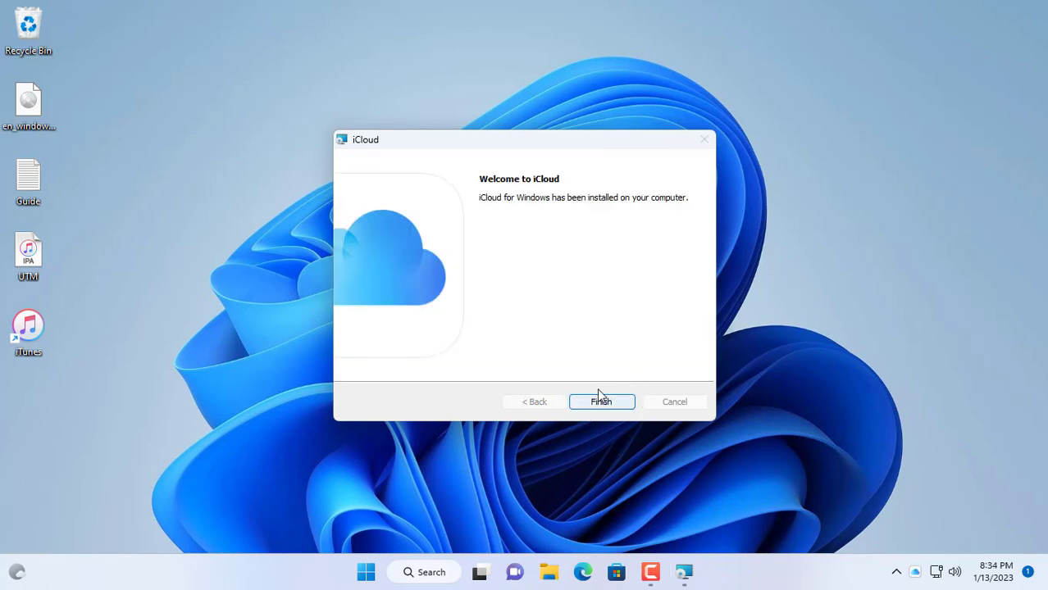
pyautogui.click(602, 402)
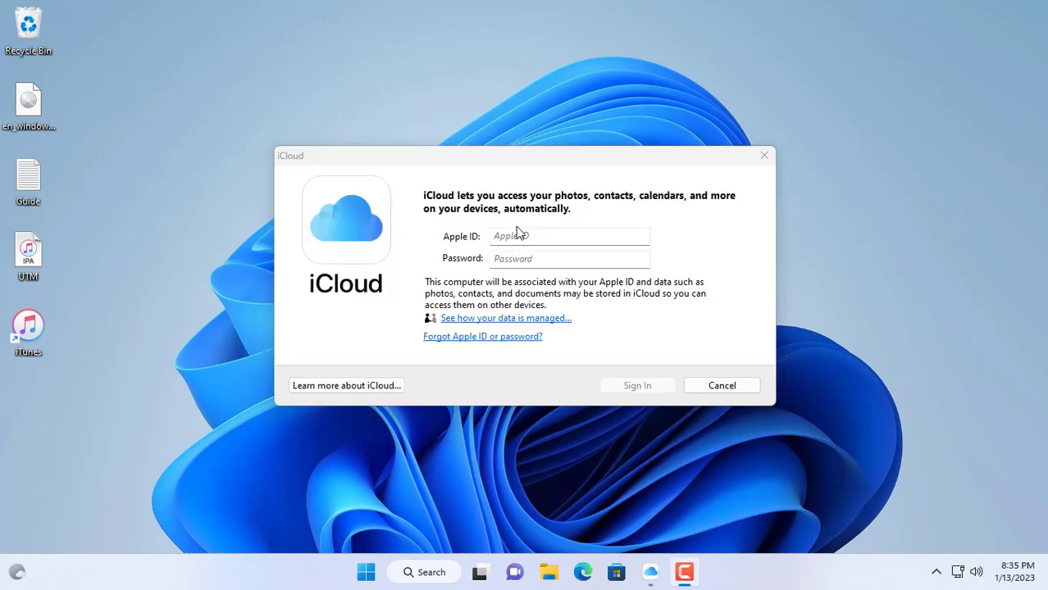
# Step: Sign in to iCloud with the Apple ID and account password, and minimize the iCloud window
pyautogui.click(512, 236)
pyautogui.click(514, 261)
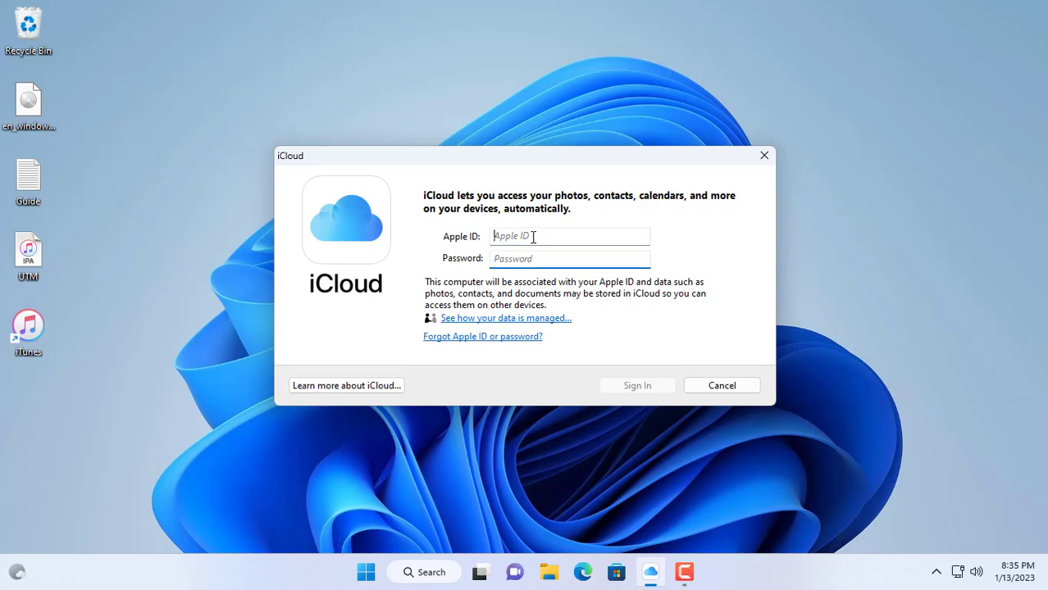
pyautogui.click(493, 236)
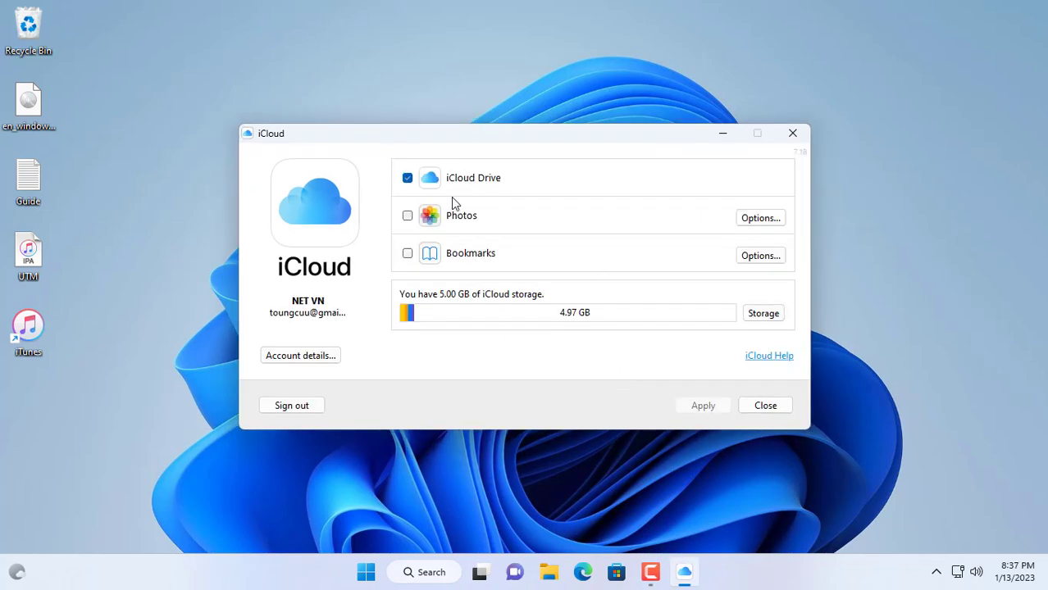
pyautogui.click(722, 134)
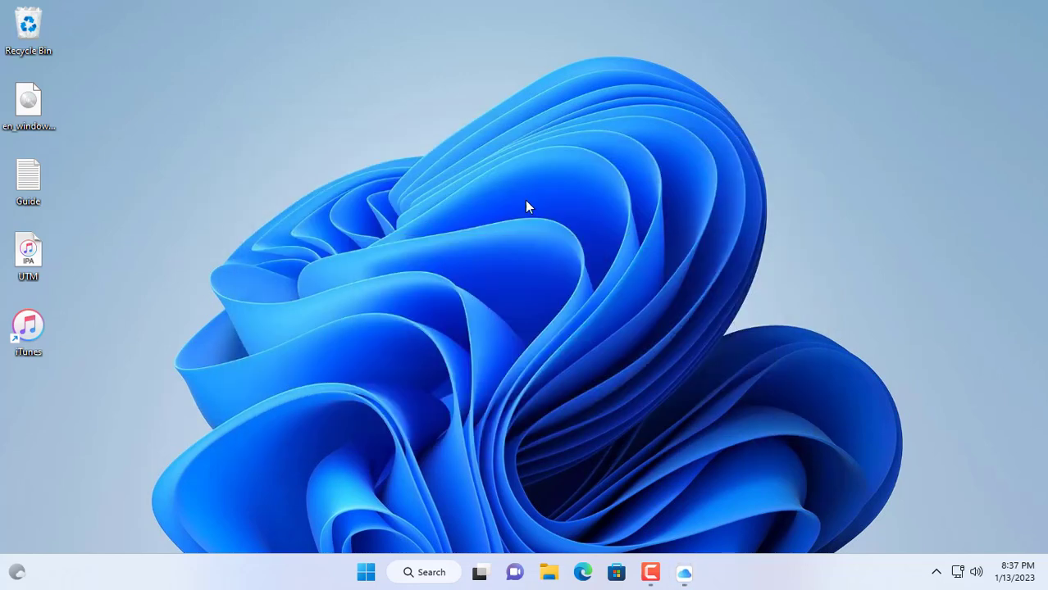
# Step: Allow iTunes on this computer to access the connected iPhone's information and open the device's summary
pyautogui.doubleClick(28, 327)
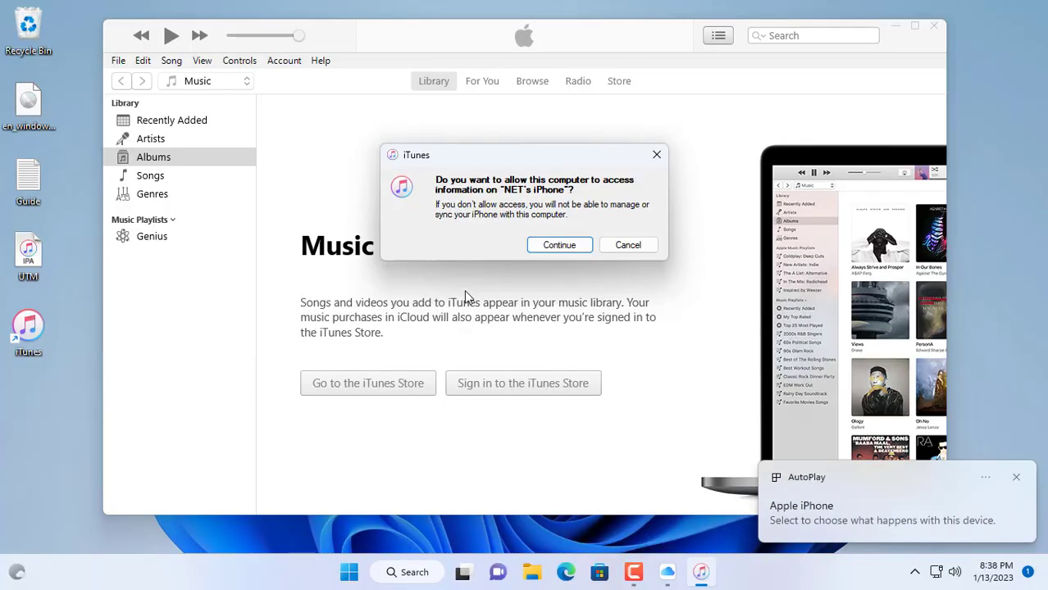
pyautogui.click(560, 245)
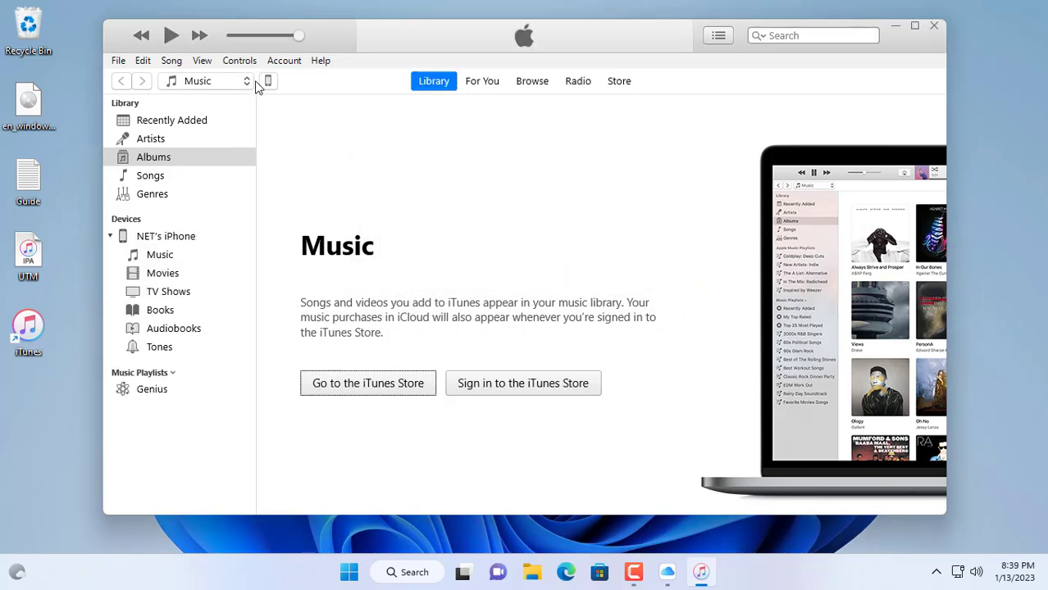
pyautogui.click(268, 81)
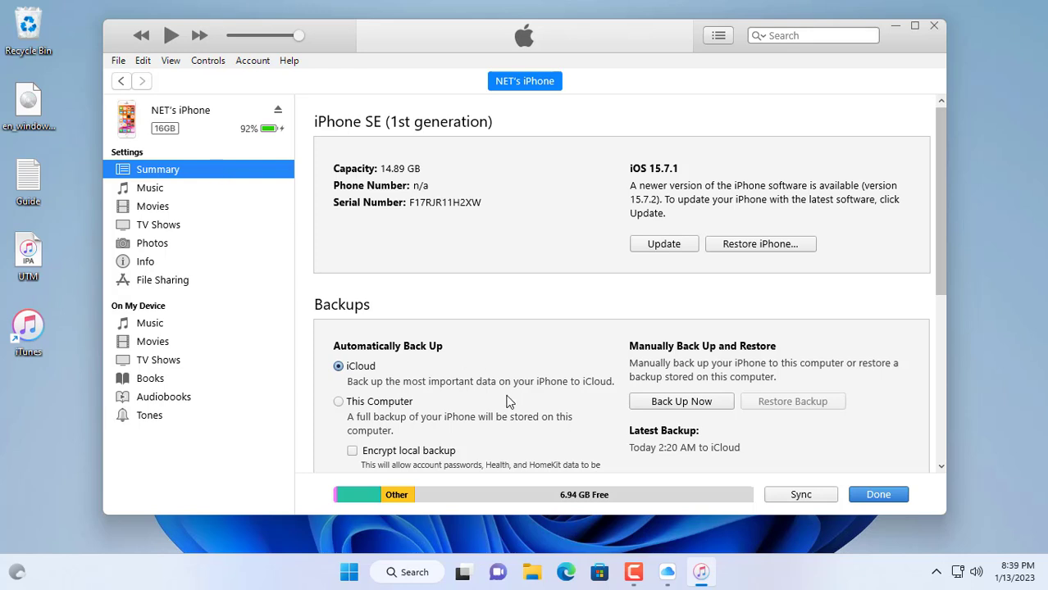
# Step: Enable syncing with this iPhone over Wi-Fi in the device options and apply the change
pyautogui.scroll(-5, 506, 402)
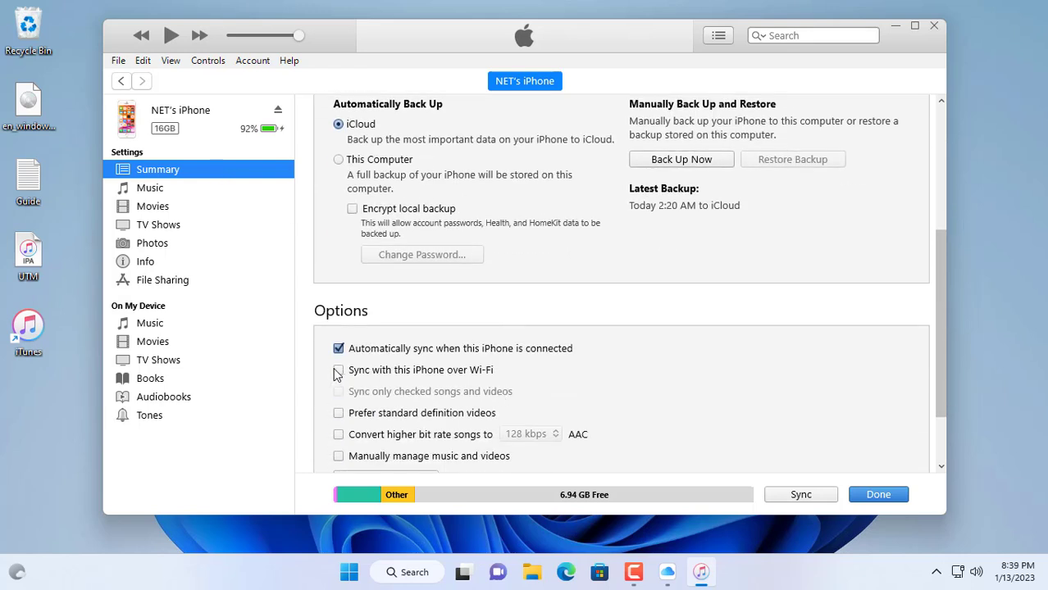
pyautogui.click(337, 371)
pyautogui.click(817, 500)
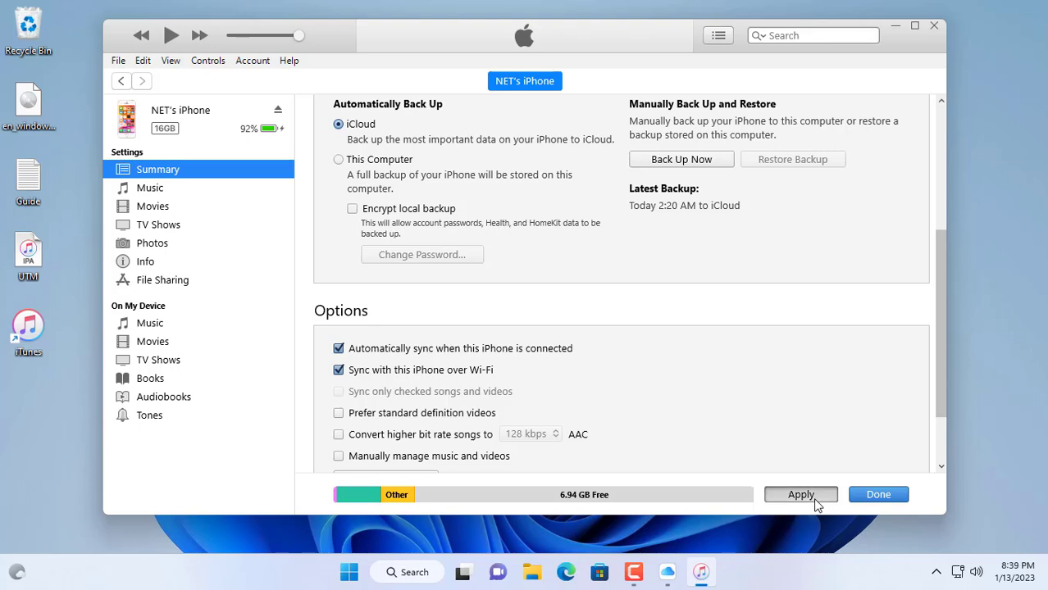
# Step: Minimize iTunes and start installing AltStore on the connected iPhone through AltServer, selecting the Apple ID field for entry
pyautogui.click(895, 26)
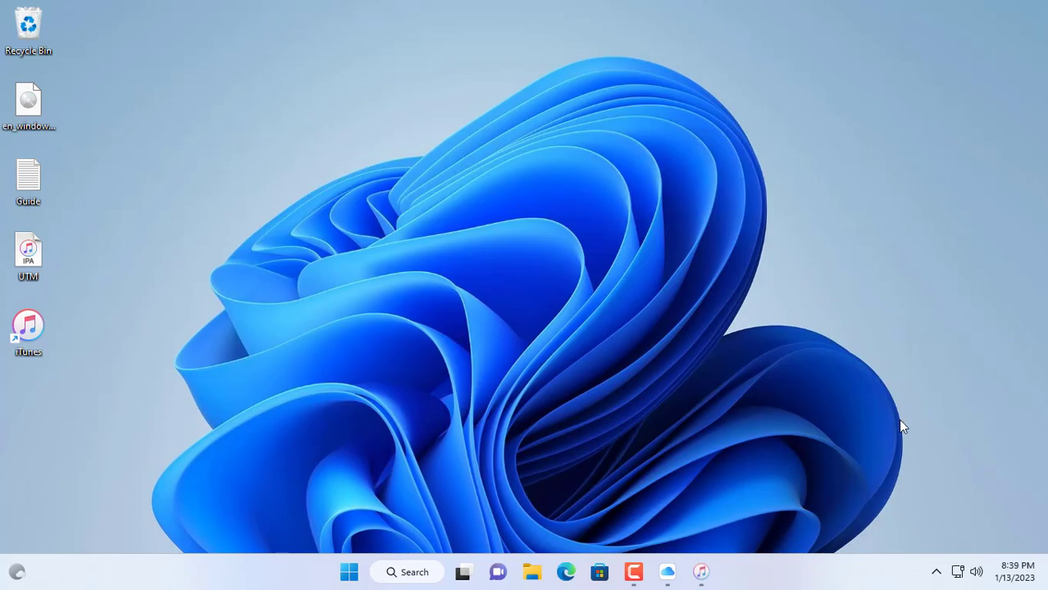
pyautogui.click(938, 573)
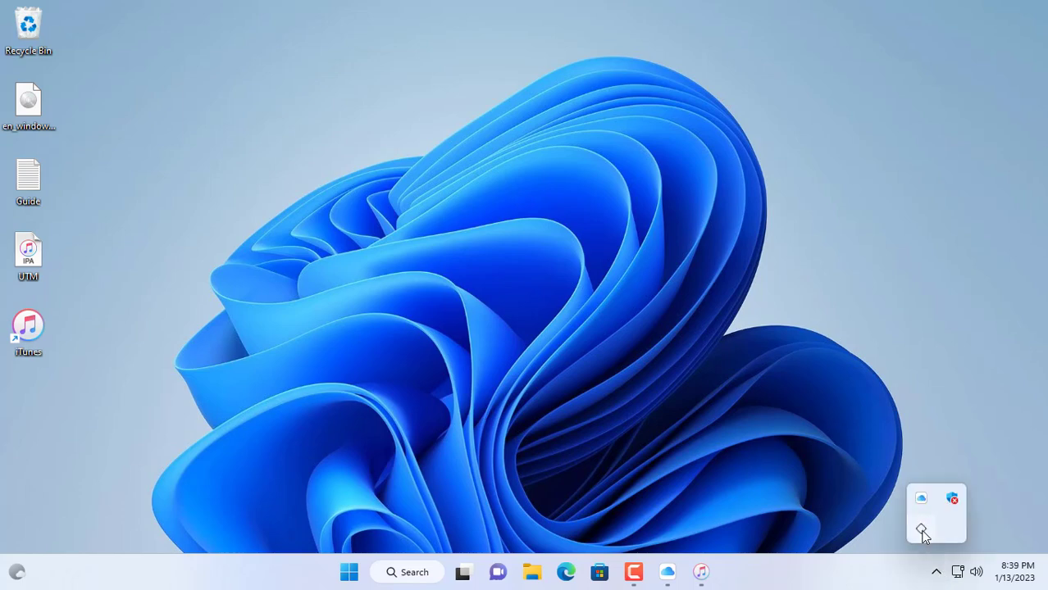
pyautogui.click(921, 530)
pyautogui.moveTo(802, 469)
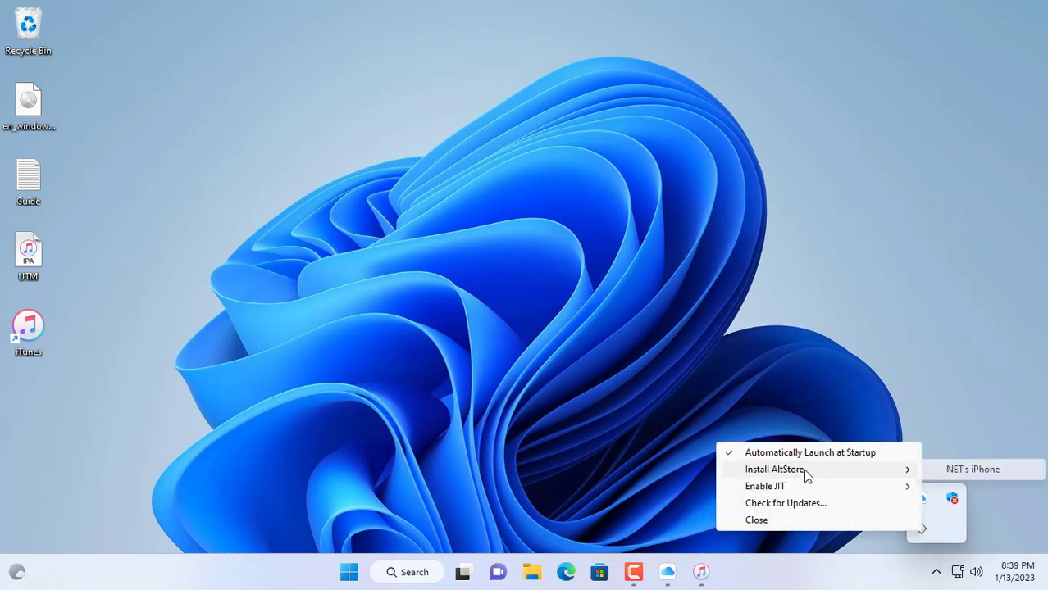
pyautogui.click(963, 471)
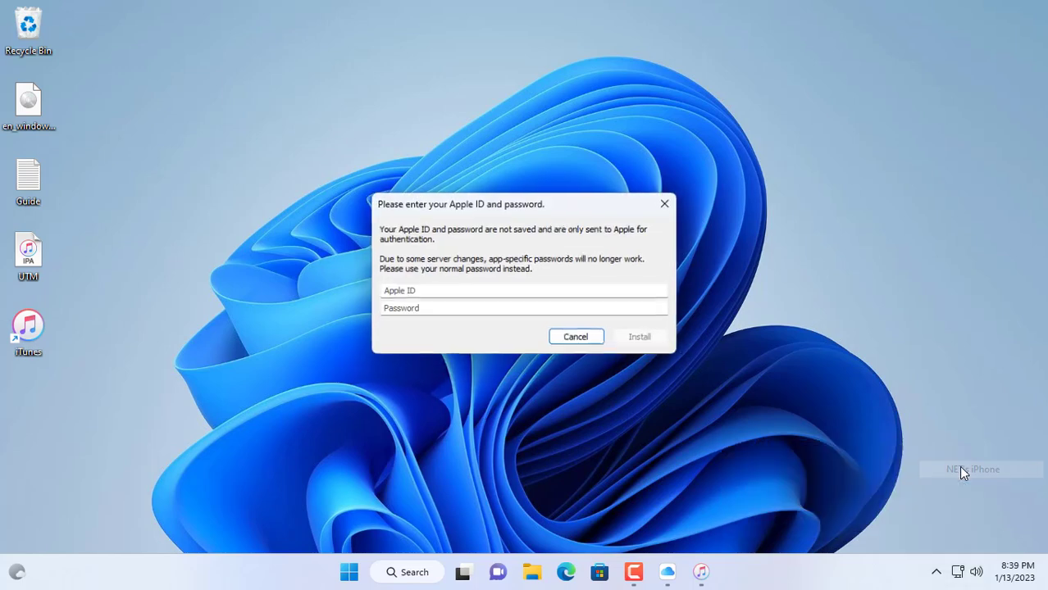
pyautogui.click(549, 295)
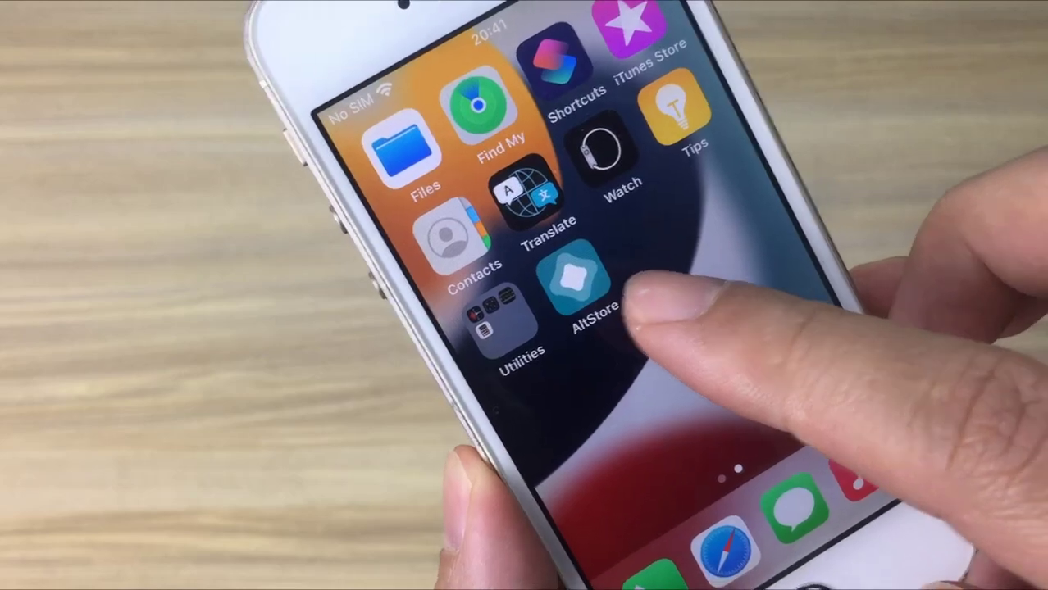
pyautogui.click(585, 295)
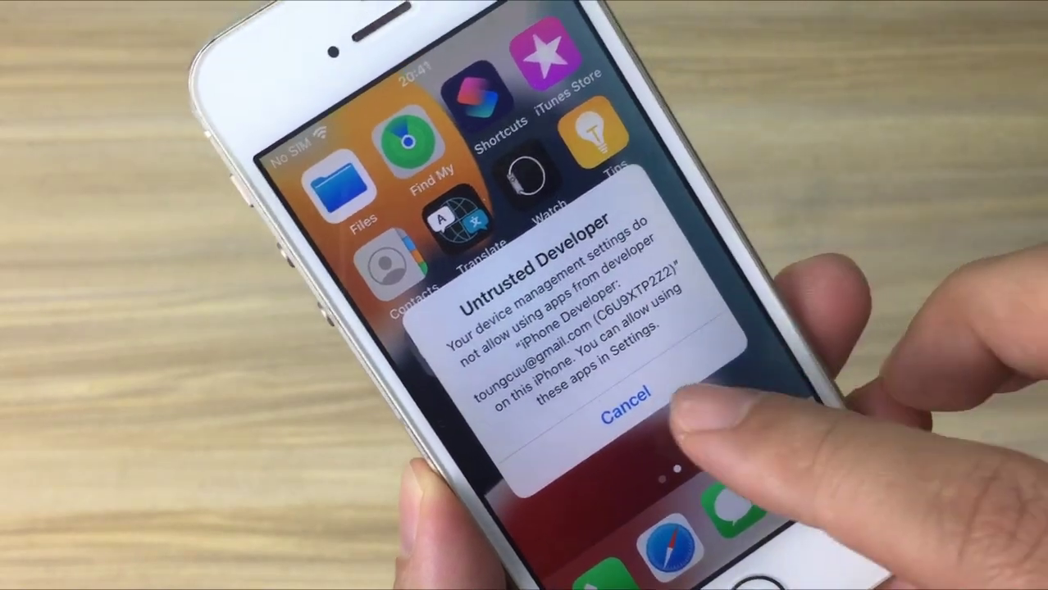
pyautogui.click(655, 385)
pyautogui.moveTo(623, 414); pyautogui.dragTo(819, 385)
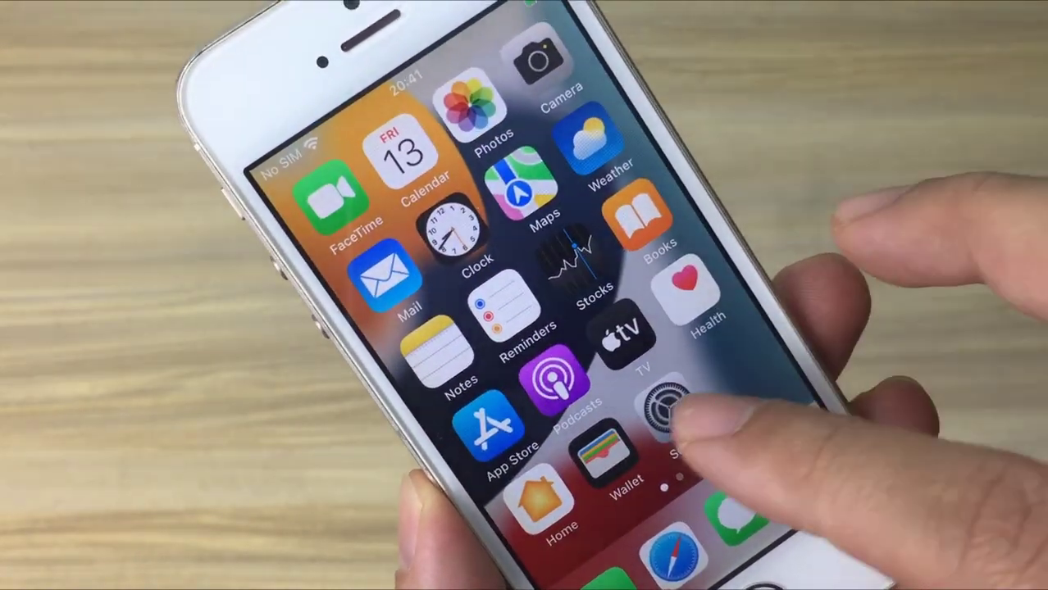
pyautogui.click(683, 400)
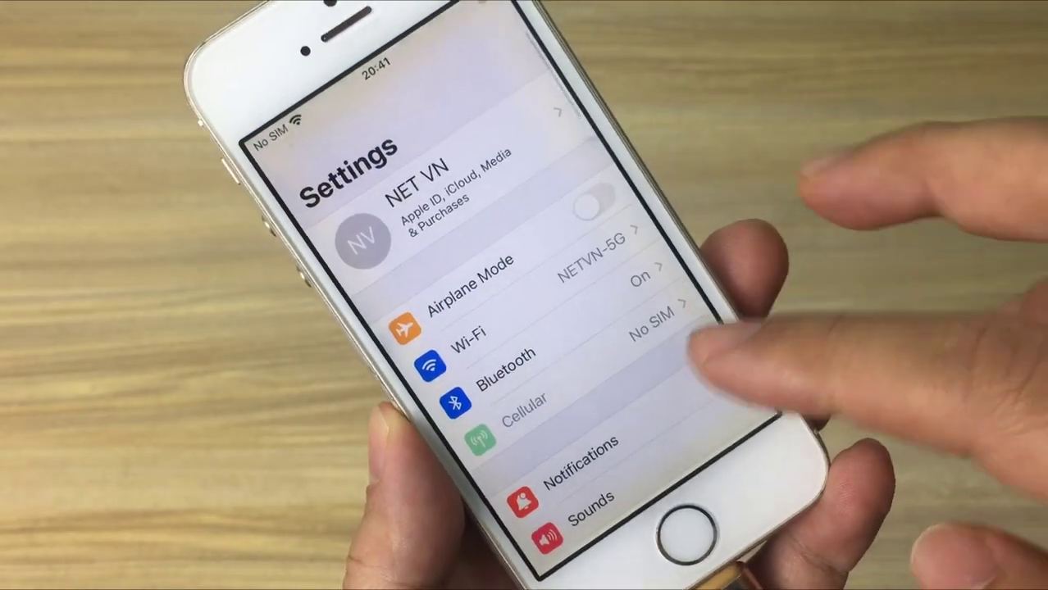
pyautogui.scroll(-10, 680, 328)
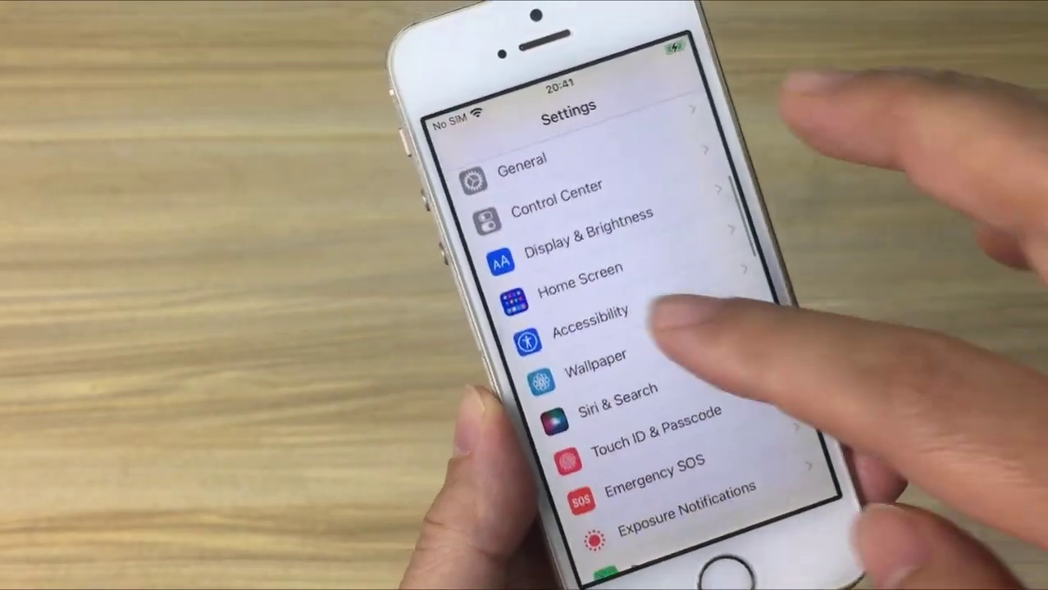
pyautogui.scroll(2, 680, 327)
pyautogui.click(656, 237)
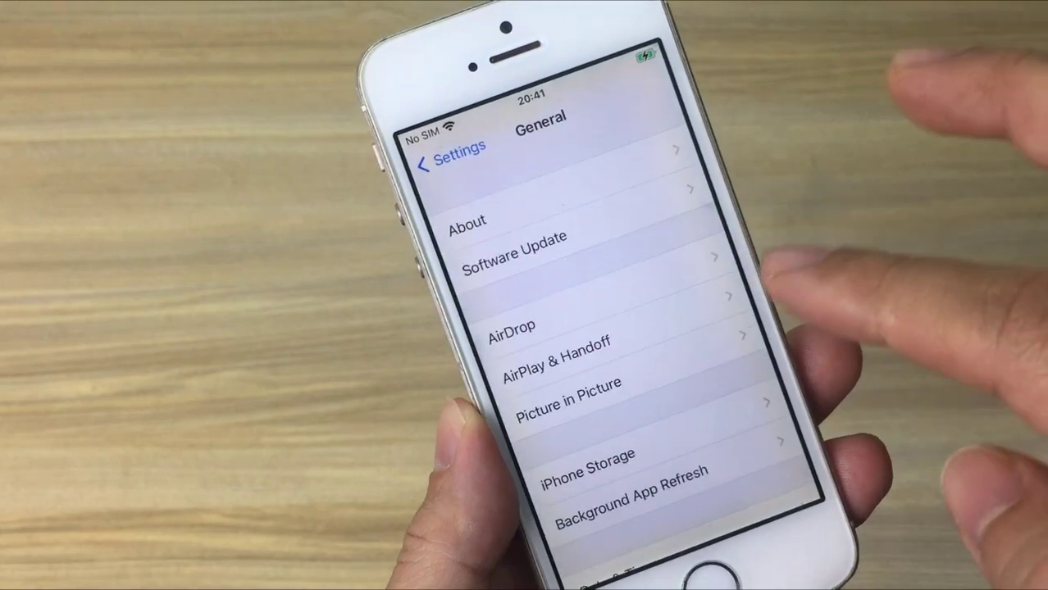
pyautogui.scroll(-8, 689, 328)
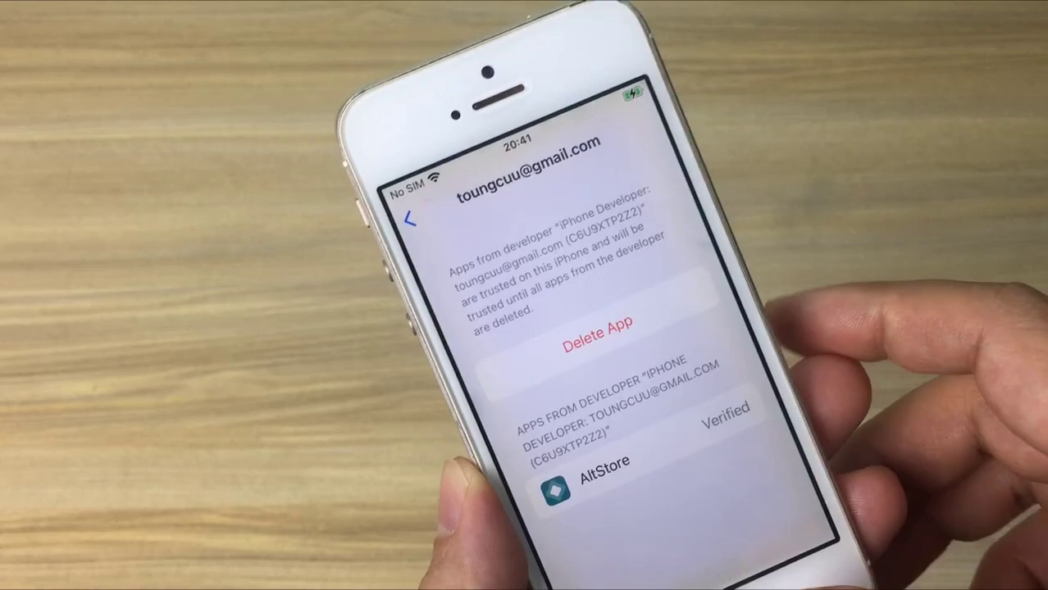
pyautogui.press('super')
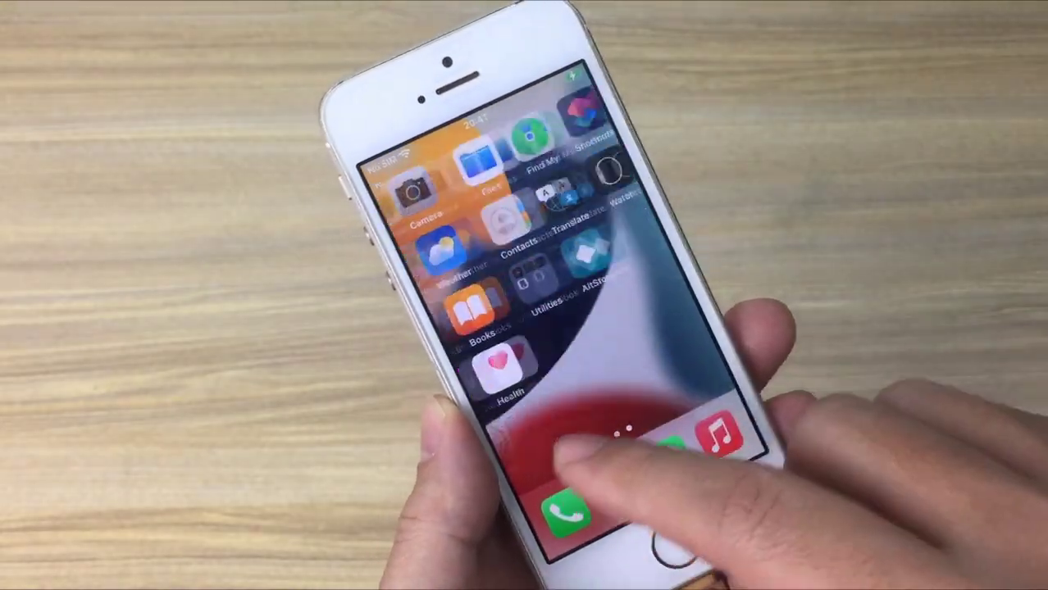
pyautogui.moveTo(705, 344); pyautogui.dragTo(632, 344)
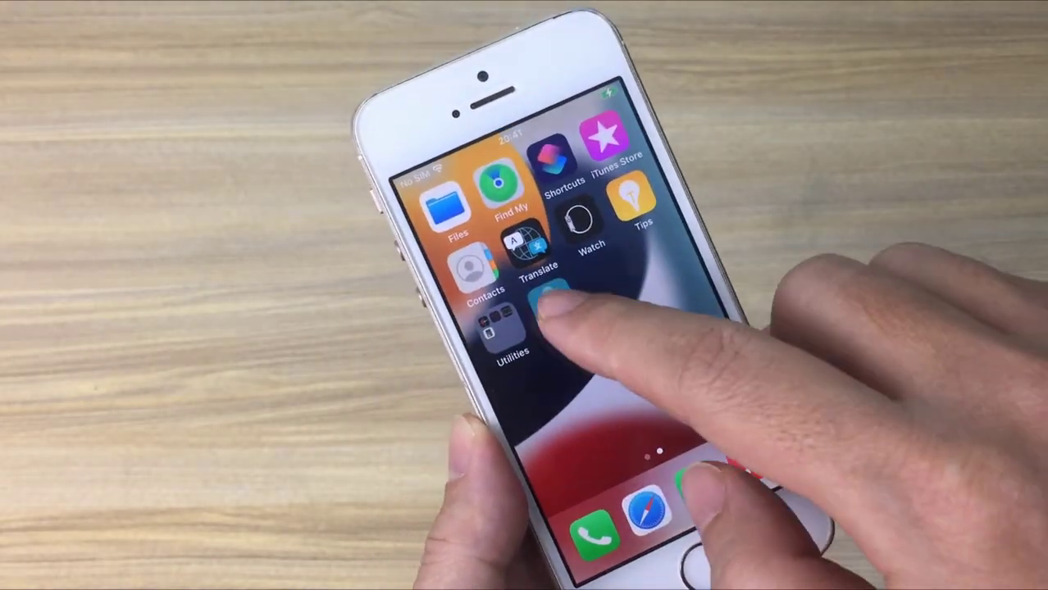
pyautogui.click(548, 299)
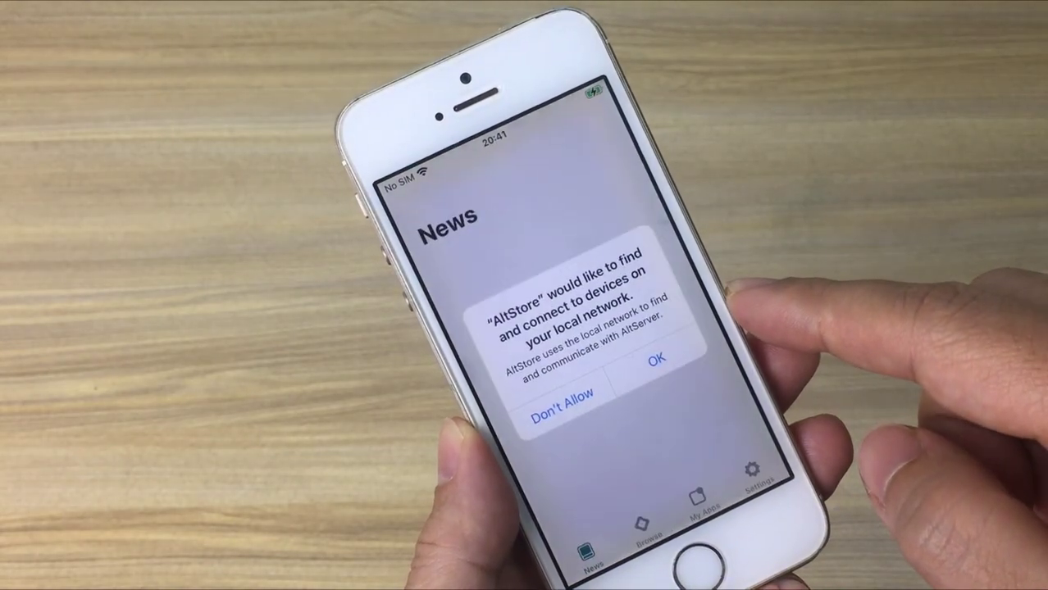
pyautogui.click(660, 360)
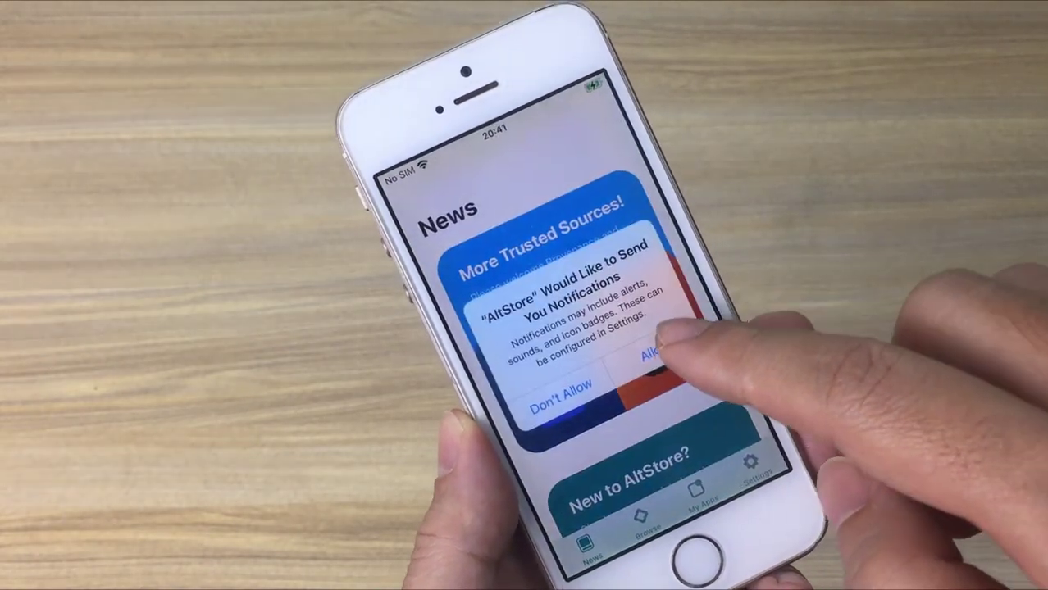
pyautogui.click(660, 365)
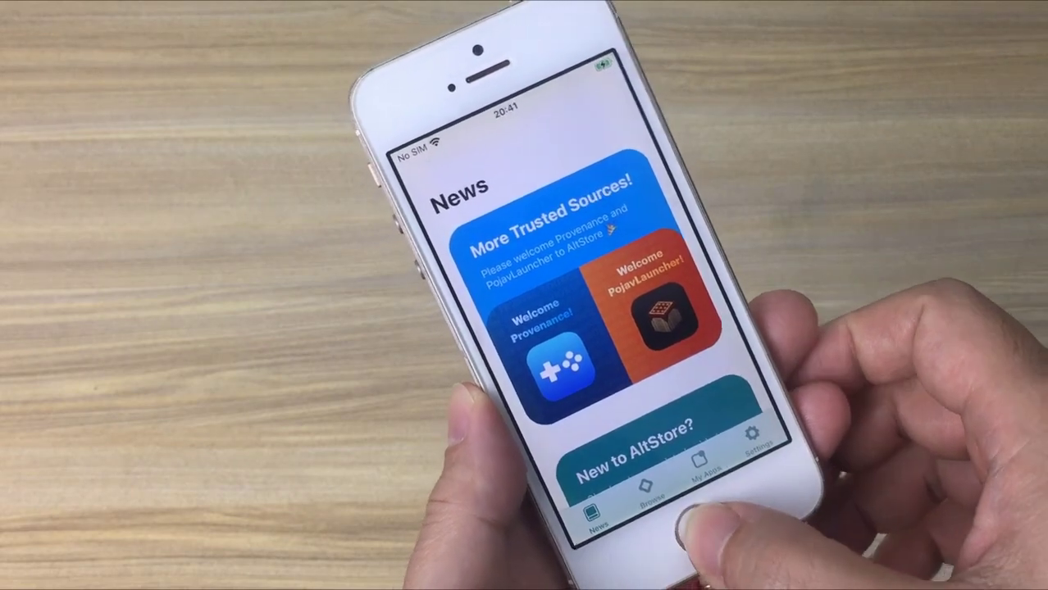
pyautogui.click(705, 550)
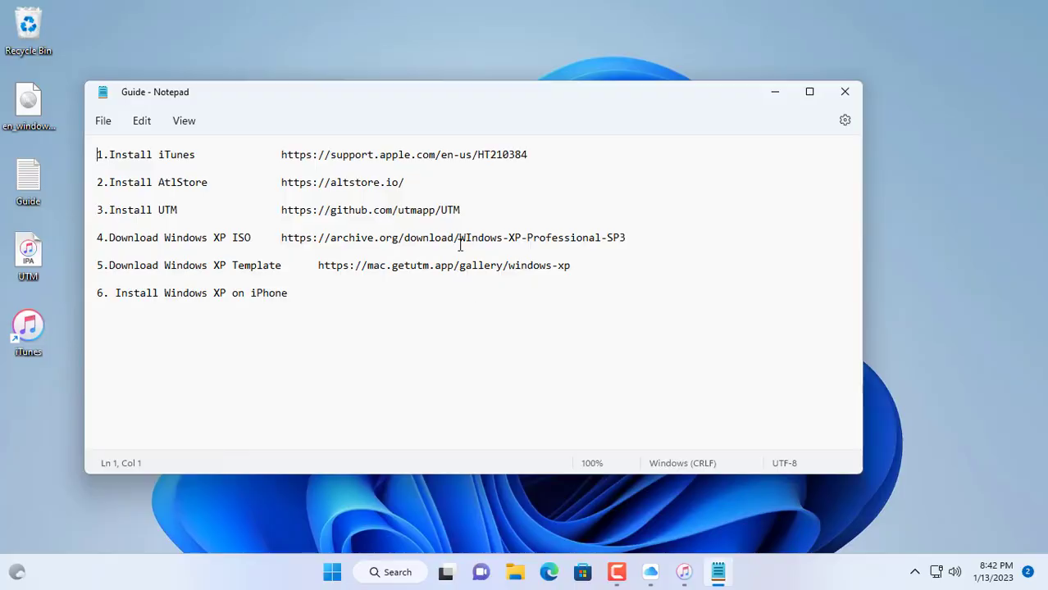
pyautogui.moveTo(461, 210); pyautogui.dragTo(97, 210)
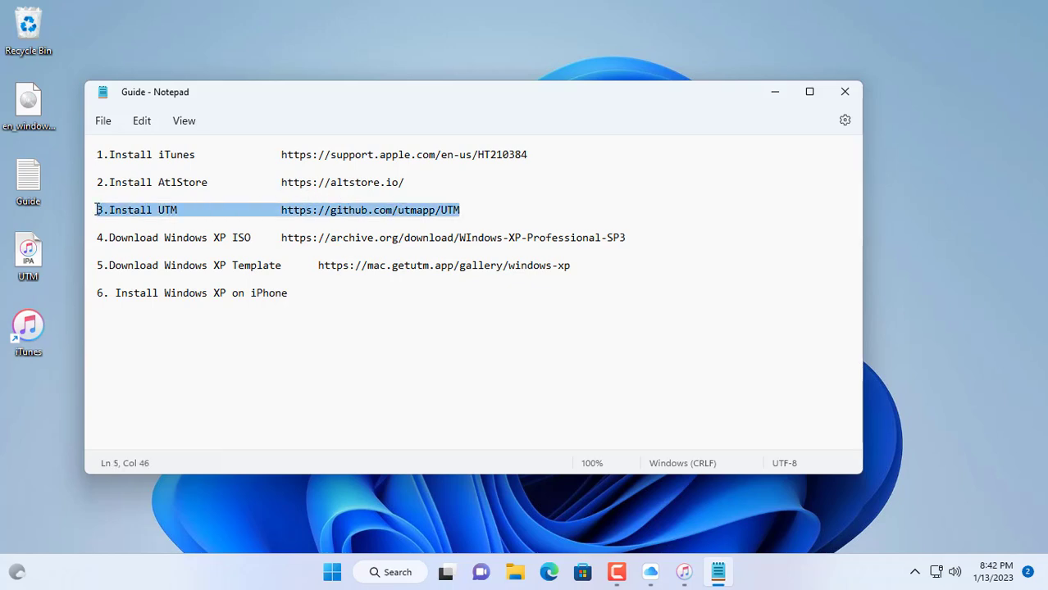
pyautogui.click(366, 214)
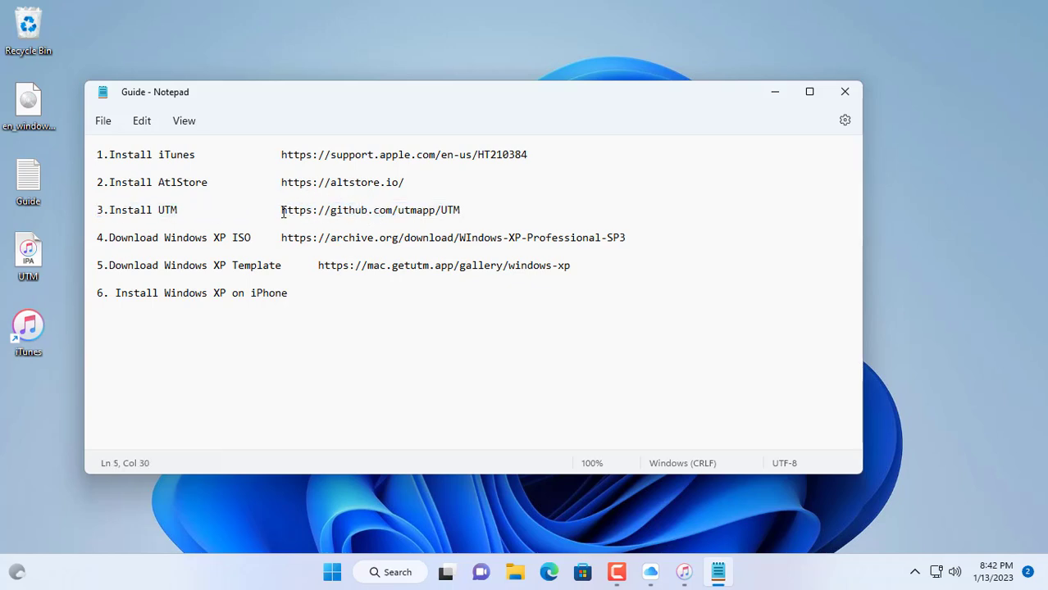
pyautogui.moveTo(283, 212); pyautogui.dragTo(462, 214)
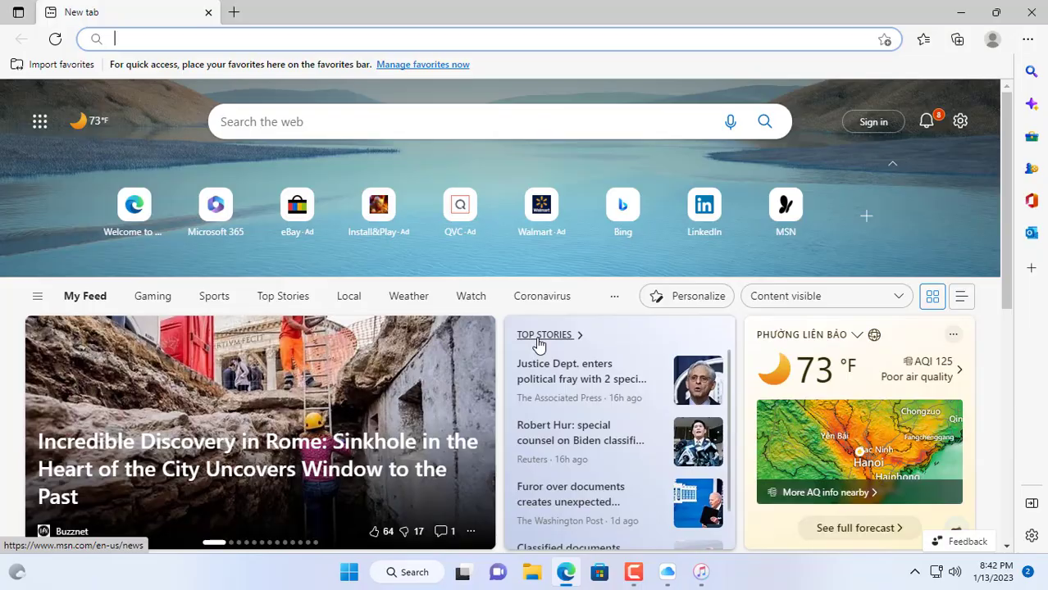
pyautogui.write('https://github.com/utmapp/UTM')
pyautogui.press('Return')
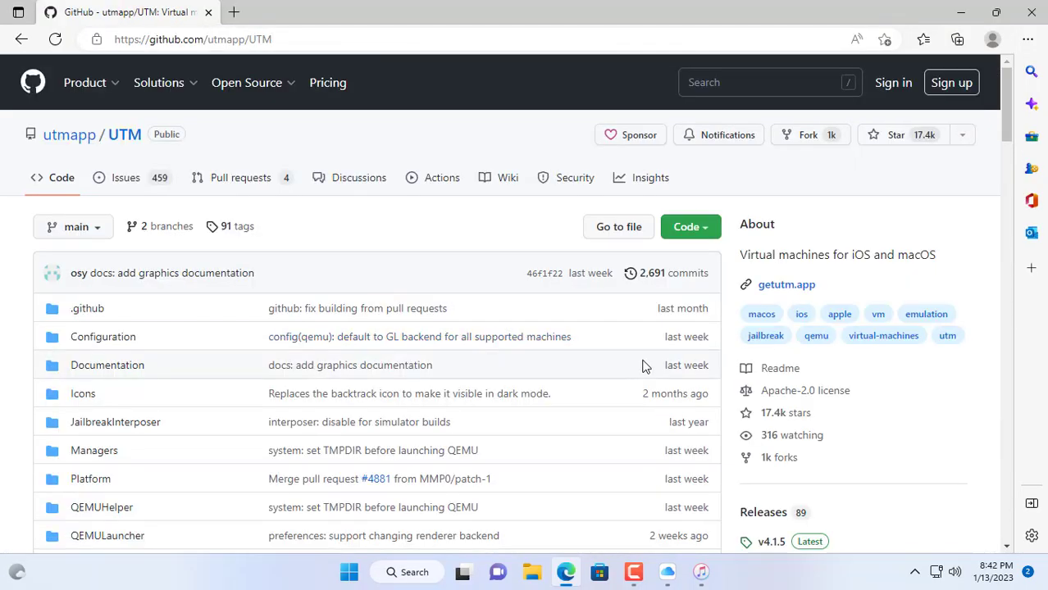
# Step: Open UTM's latest release v4.1.5, locate UTM.ipa among its assets, and close the browser
pyautogui.scroll(-3, 704, 370)
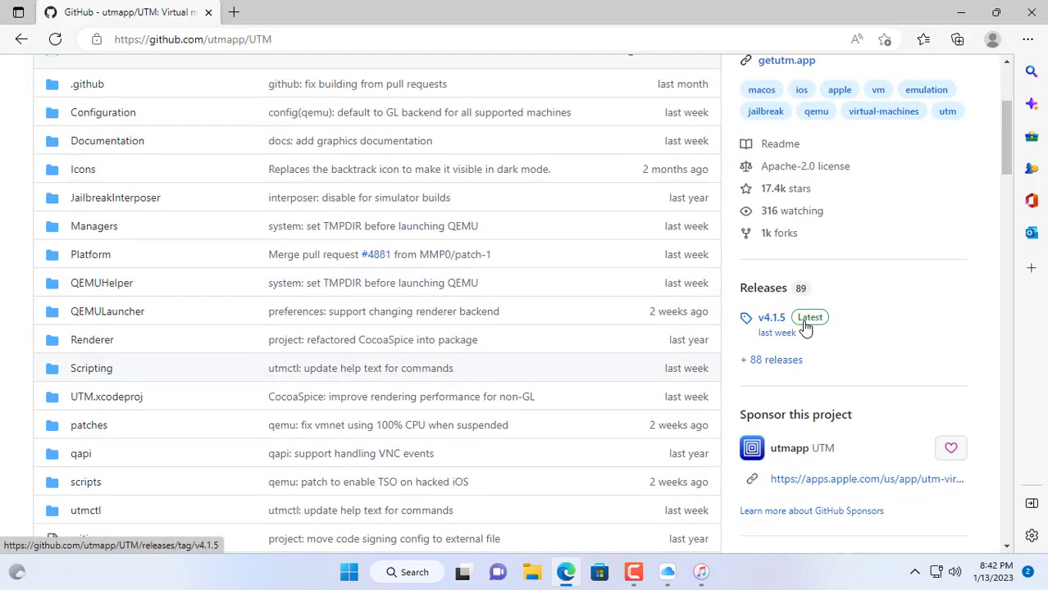
pyautogui.click(805, 327)
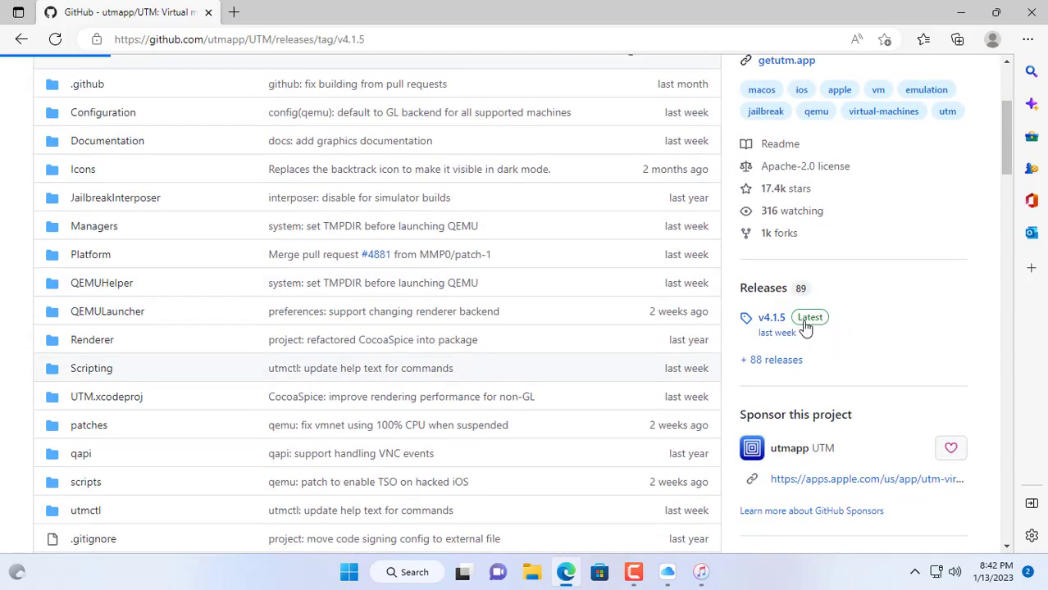
pyautogui.scroll(-20, 644, 336)
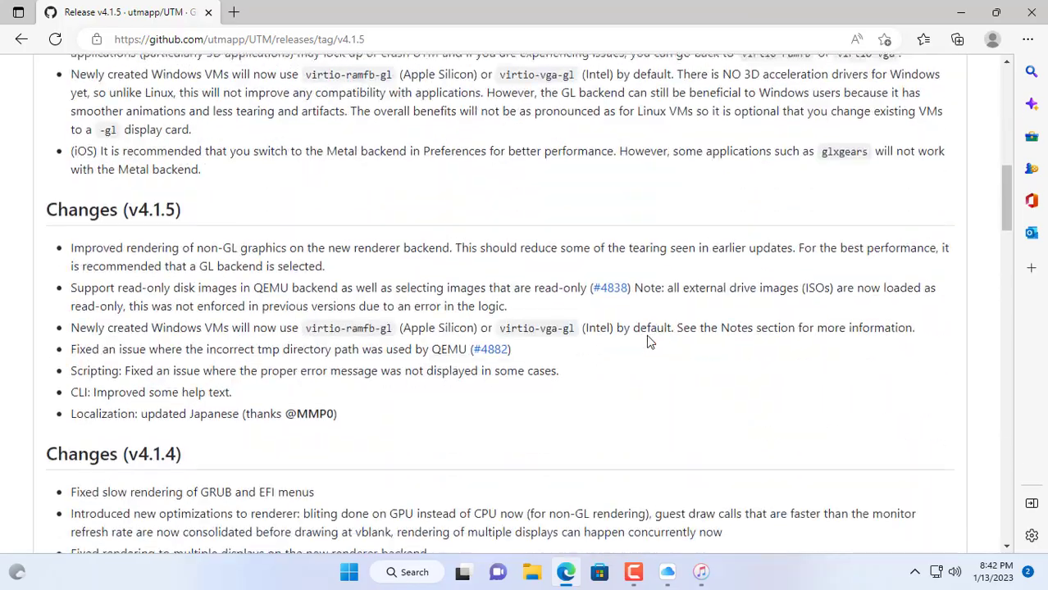
pyautogui.scroll(-20, 648, 342)
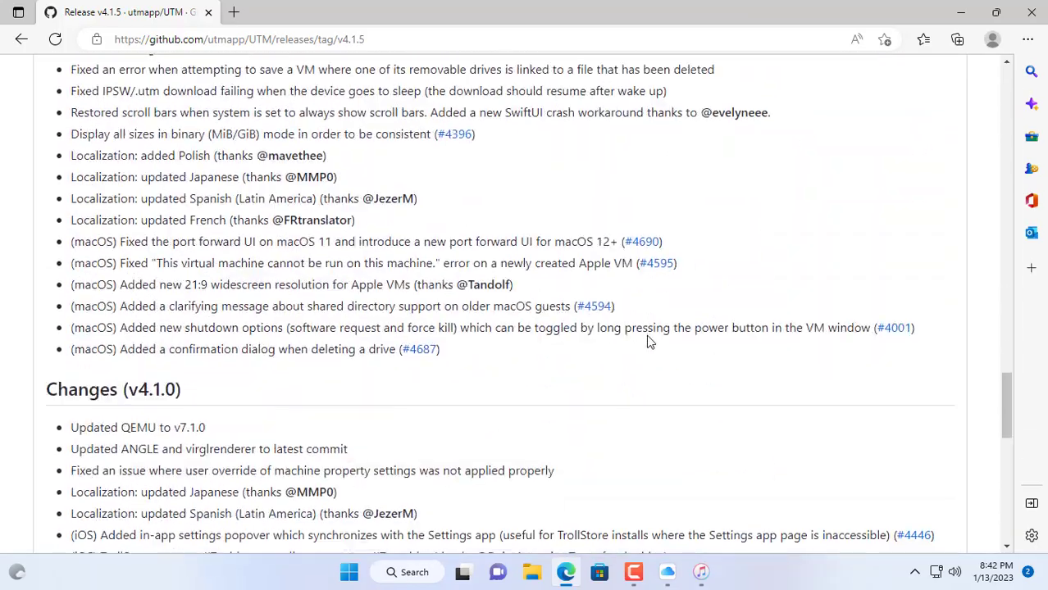
pyautogui.scroll(1, 651, 345)
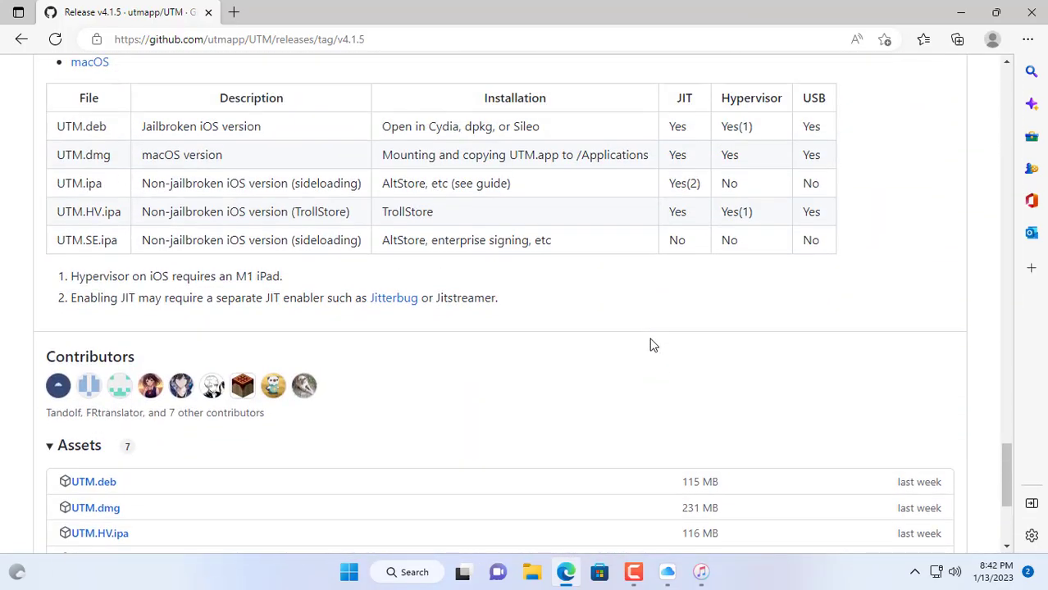
pyautogui.scroll(-3, 651, 345)
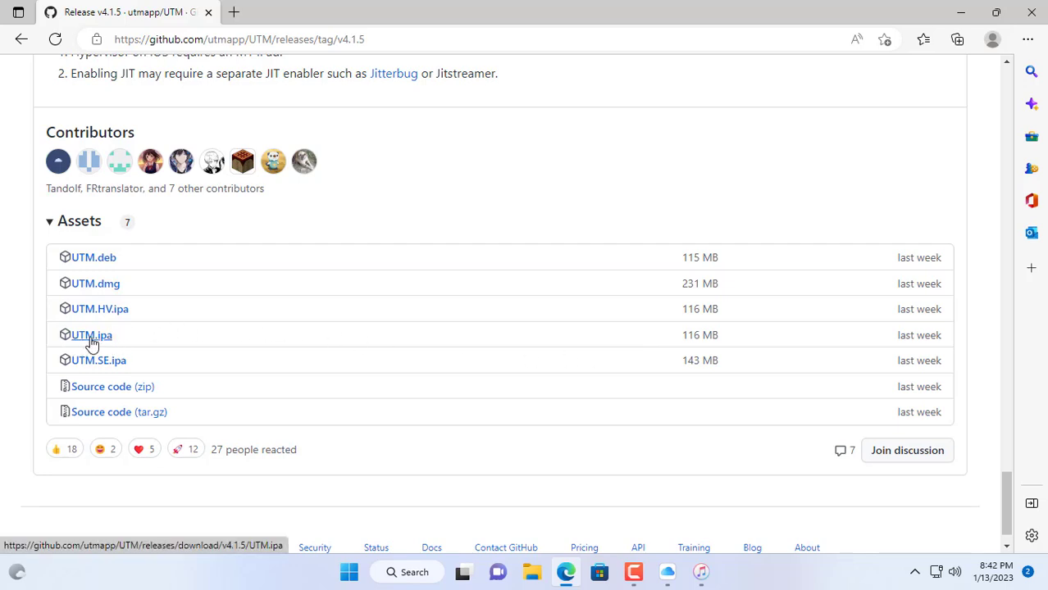
pyautogui.click(1031, 13)
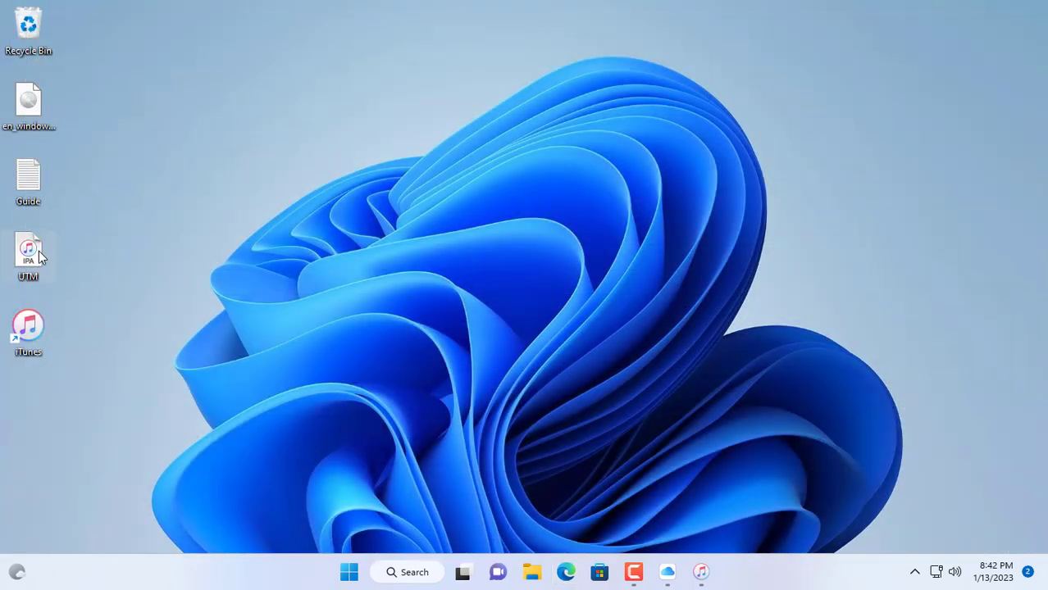
# Step: Move the UTM file away from the other desktop icons and check the iCloud Drive setting in iCloud
pyautogui.moveTo(38, 250); pyautogui.dragTo(154, 251)
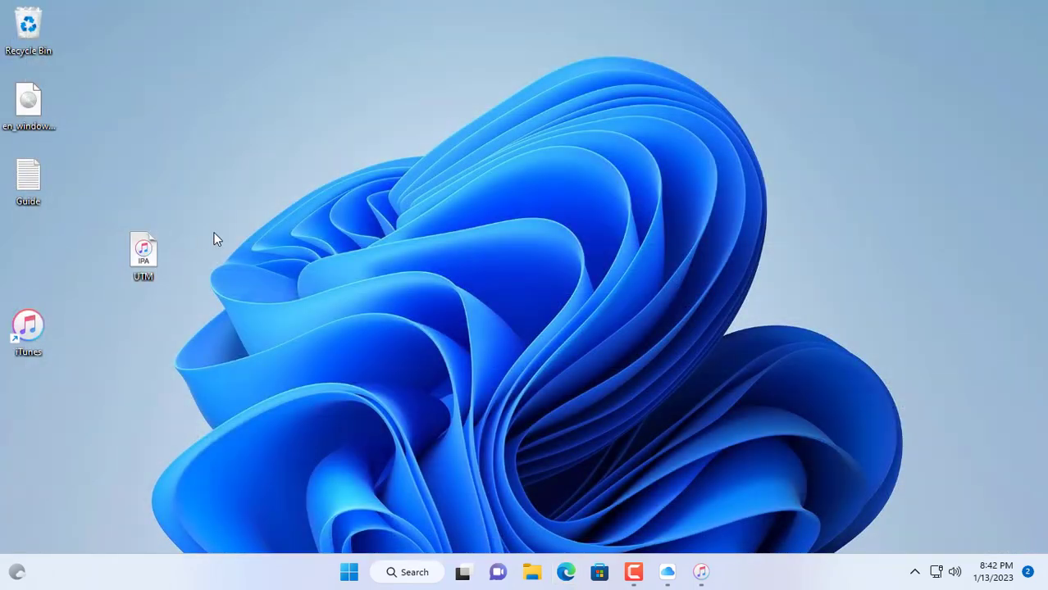
pyautogui.click(664, 571)
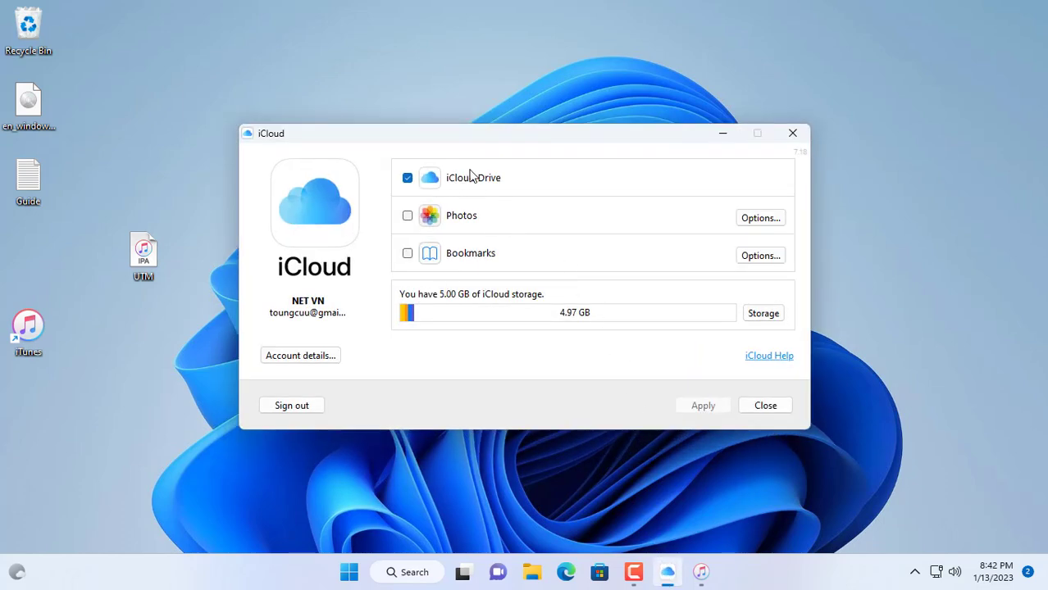
pyautogui.click(722, 136)
# Step: Open the Downloads folder of iCloud Drive in File Explorer and move the window aside to uncover the desktop
pyautogui.click(532, 573)
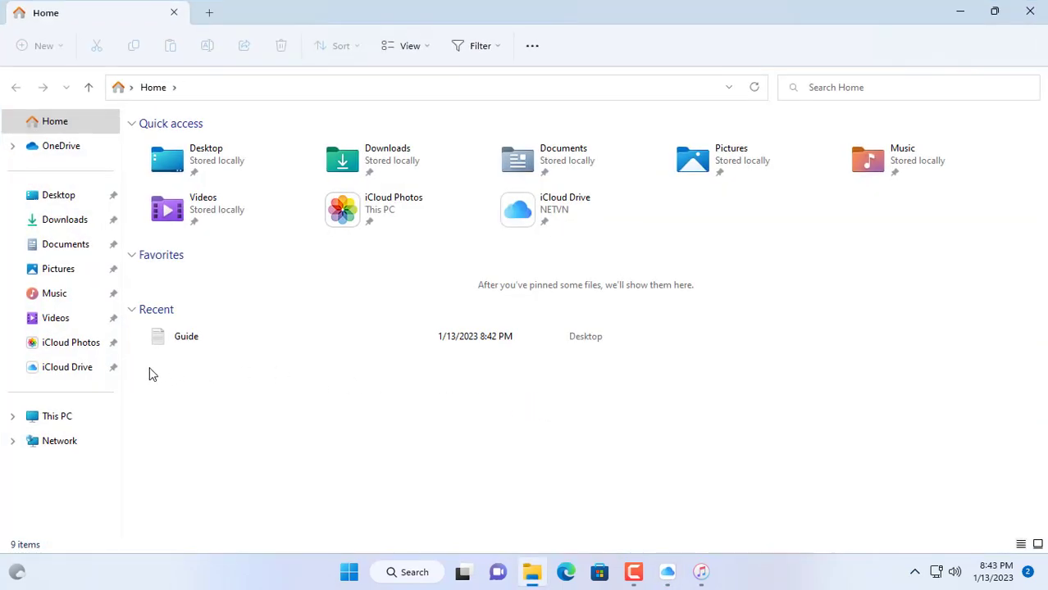
pyautogui.click(86, 369)
pyautogui.doubleClick(185, 151)
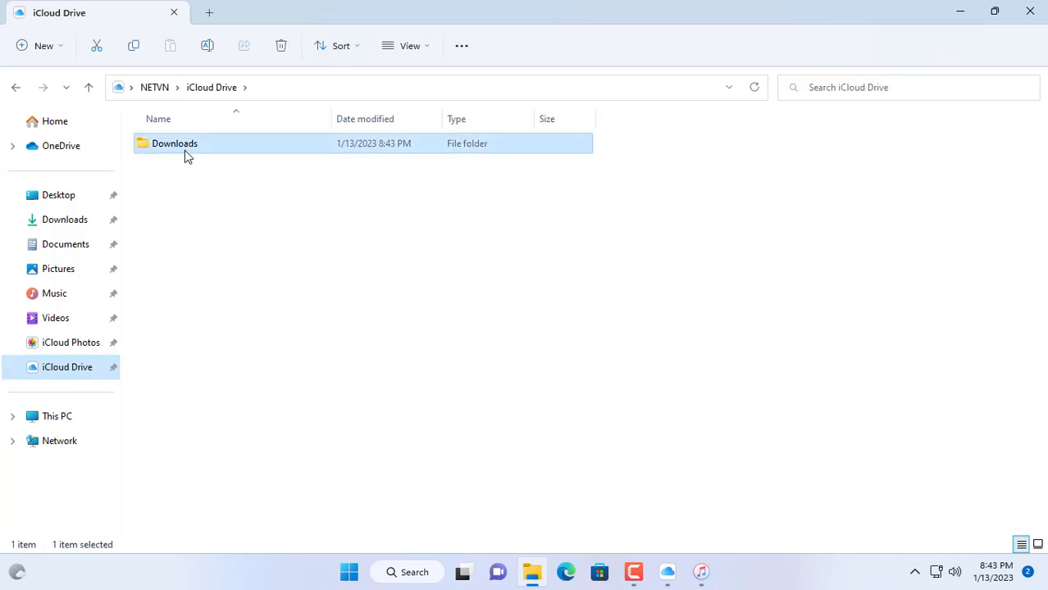
pyautogui.moveTo(301, 11); pyautogui.dragTo(672, 64)
# Step: Copy the UTM IPA file from the desktop into the Downloads folder of iCloud Drive
pyautogui.click(146, 257)
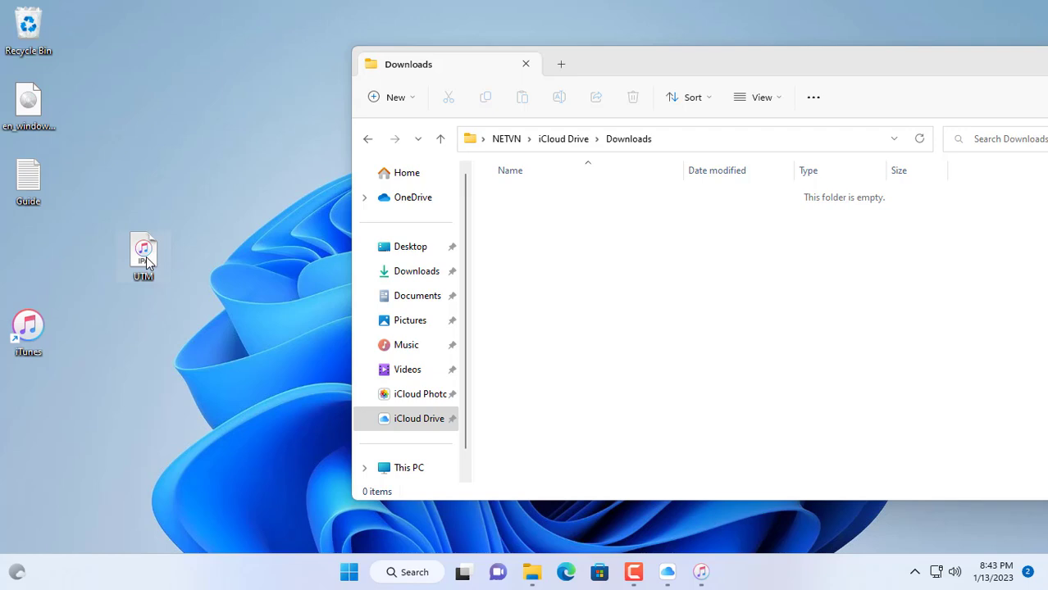
pyautogui.rightClick(146, 256)
pyautogui.click(197, 278)
pyautogui.click(585, 234)
pyautogui.rightClick(584, 233)
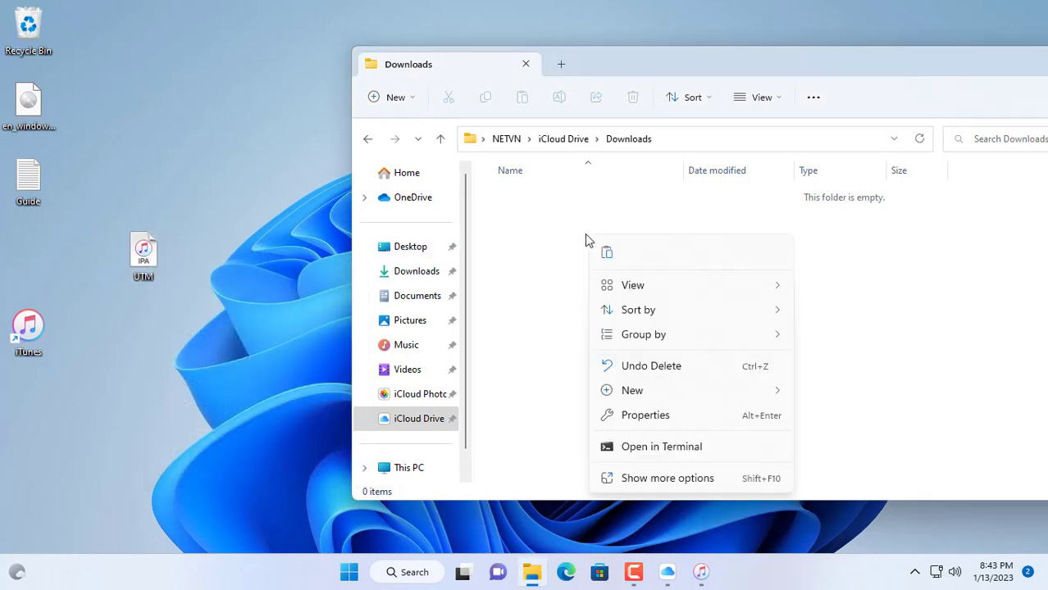
pyautogui.click(607, 254)
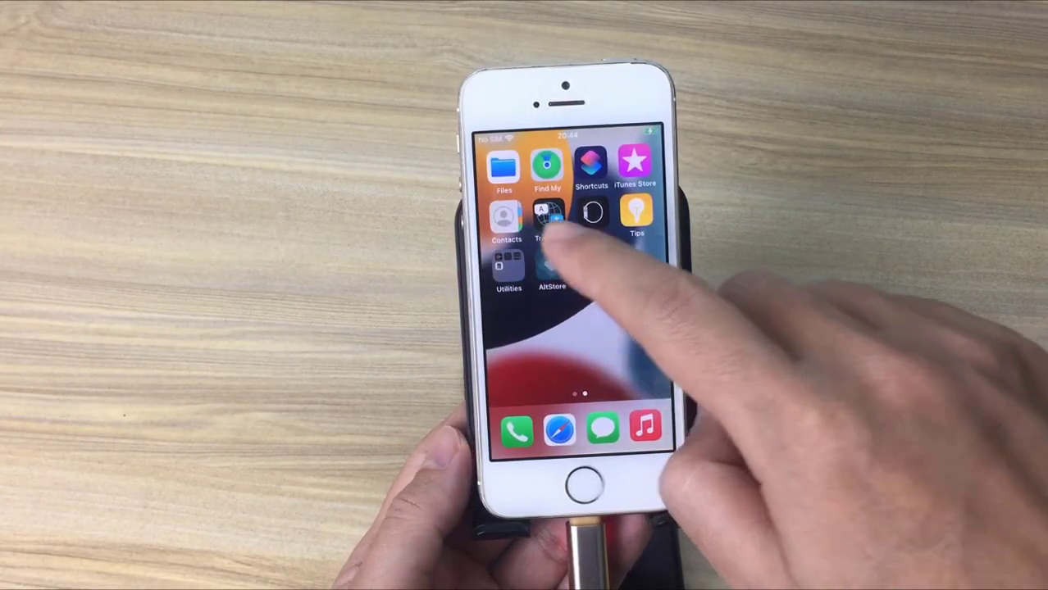
# Step: Open My Apps in AltStore on the iPhone and sideload the UTM IPA from the Downloads folder of iCloud Drive
pyautogui.click(548, 264)
pyautogui.moveTo(631, 409); pyautogui.dragTo(631, 293)
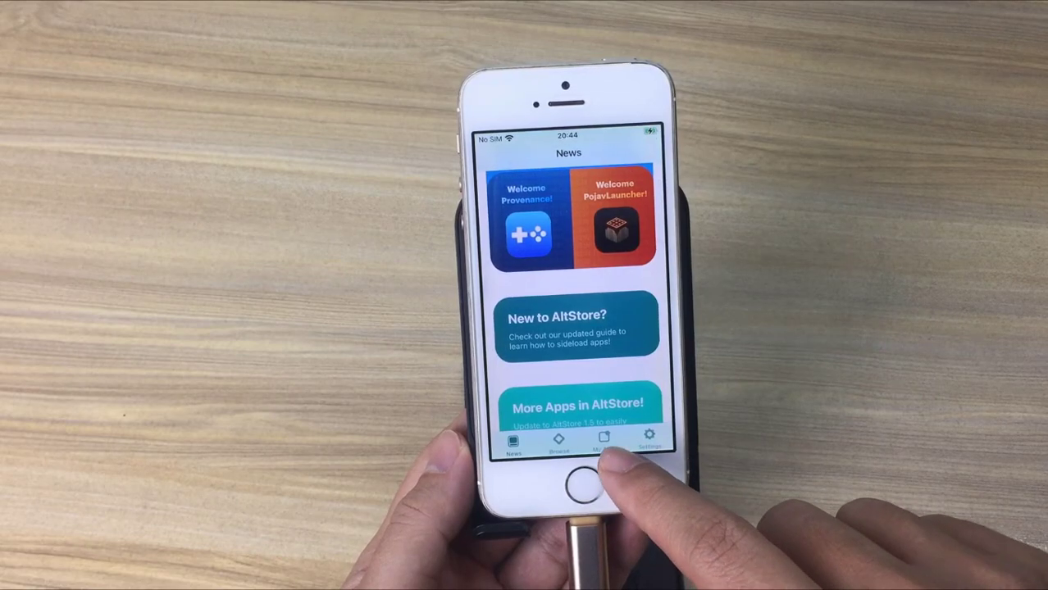
pyautogui.click(604, 442)
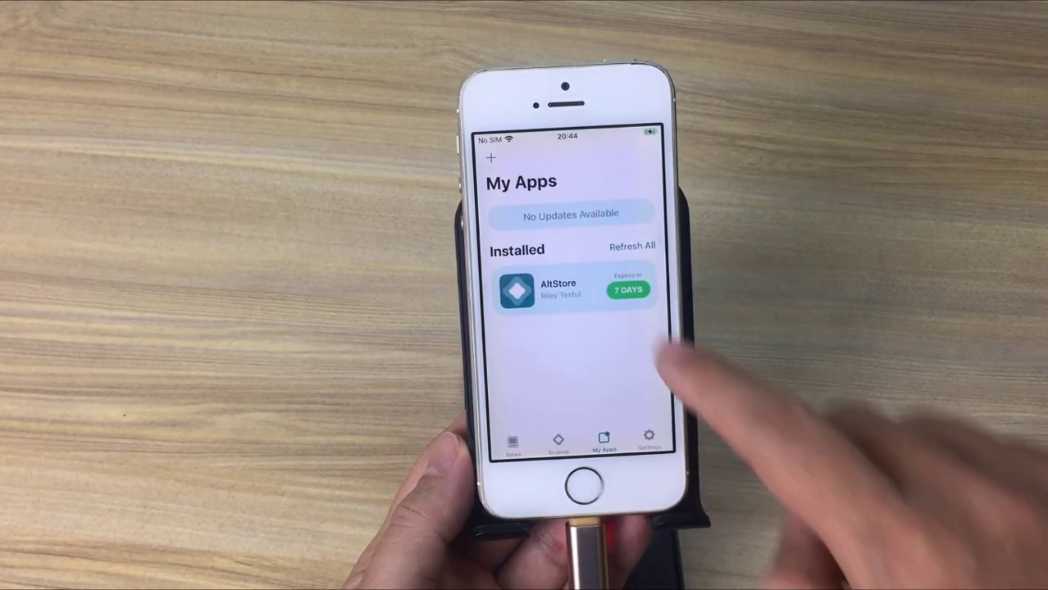
pyautogui.click(491, 157)
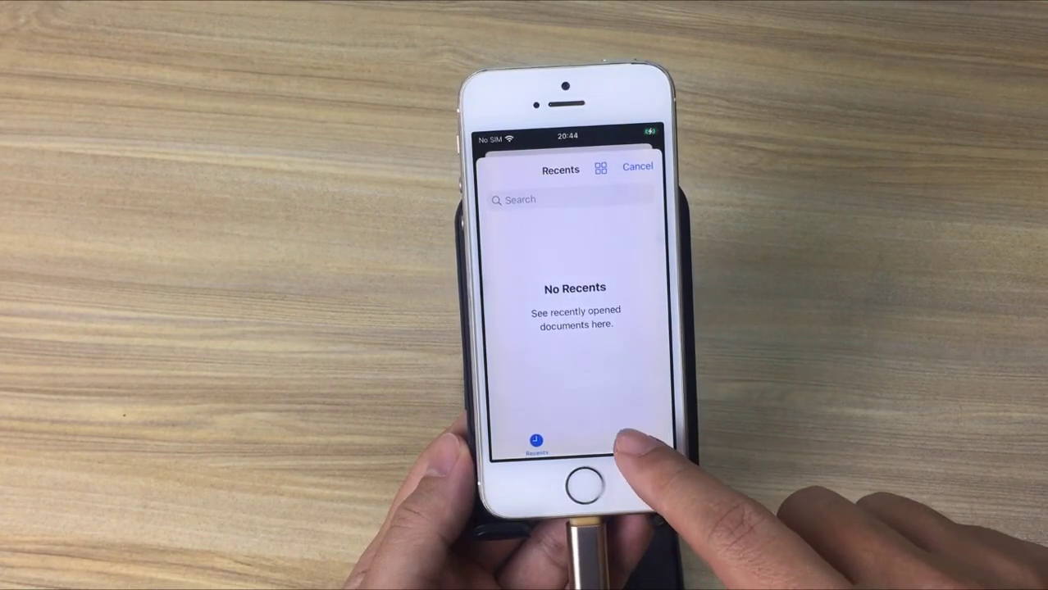
pyautogui.click(626, 441)
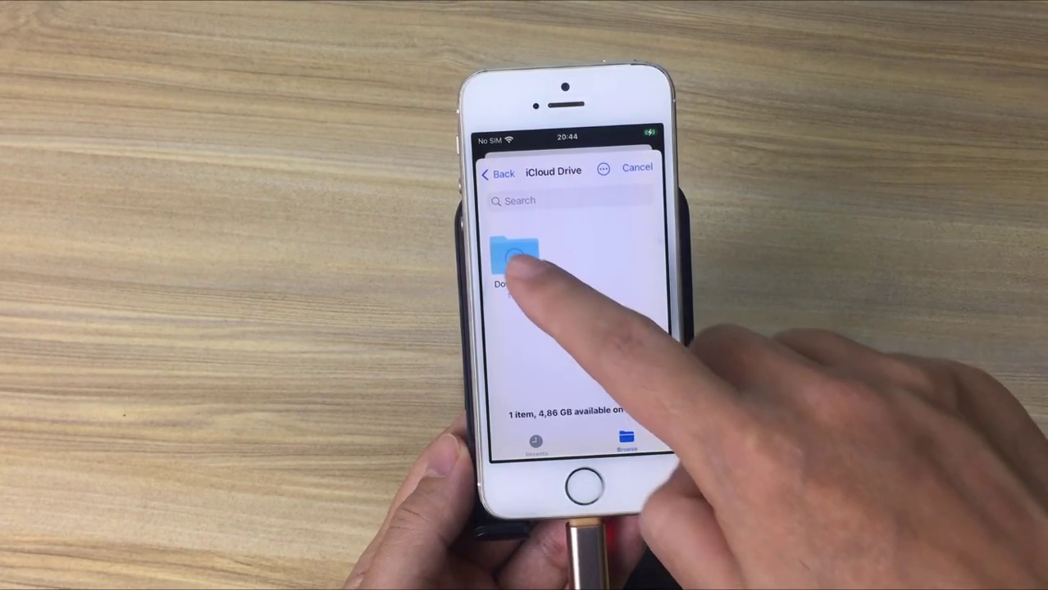
pyautogui.click(512, 259)
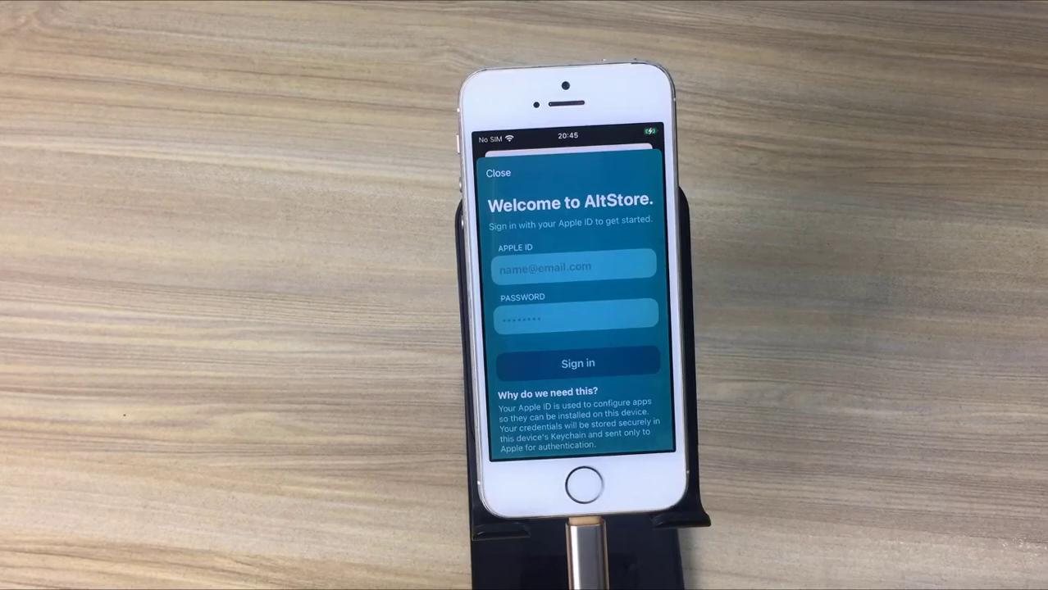
# Step: Sign in to AltStore with the Apple ID and account password, and dismiss the How it works introduction
pyautogui.click(577, 267)
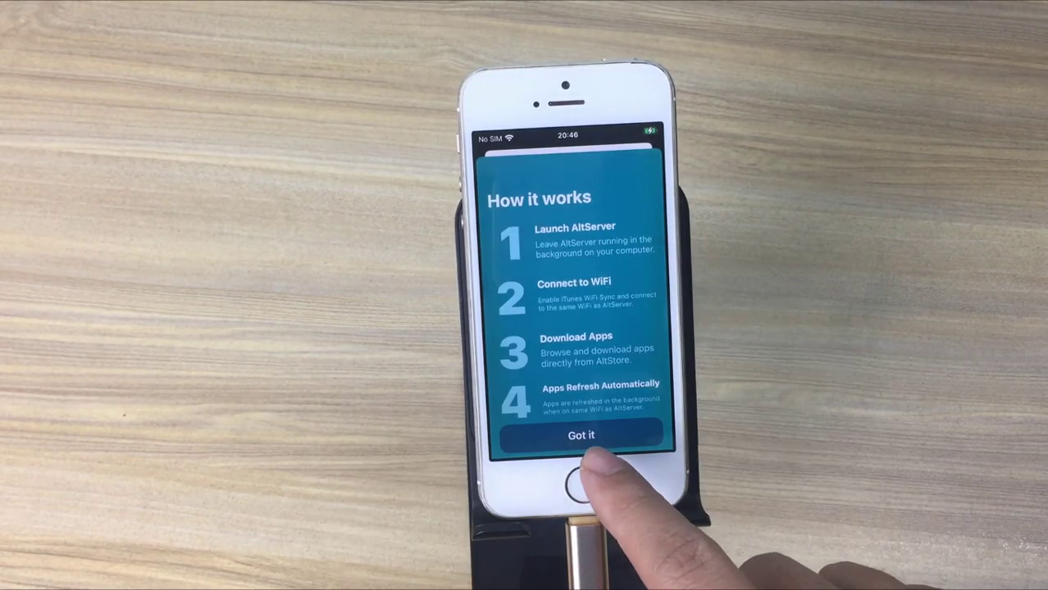
pyautogui.click(584, 433)
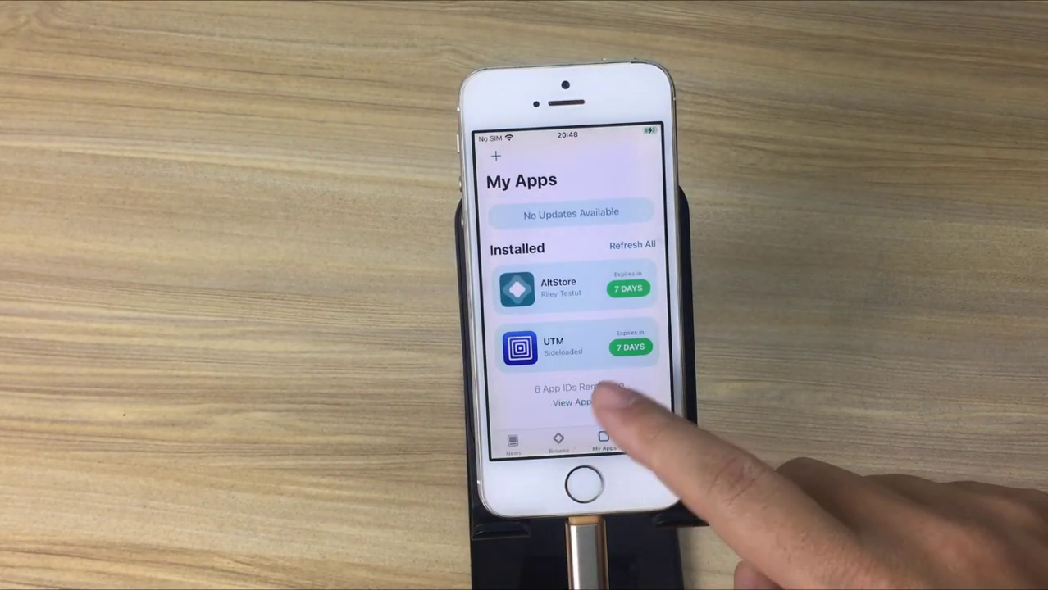
# Step: Launch the installed UTM app from the iPhone home screen to check that it opens, and return to the home screen
pyautogui.click(582, 486)
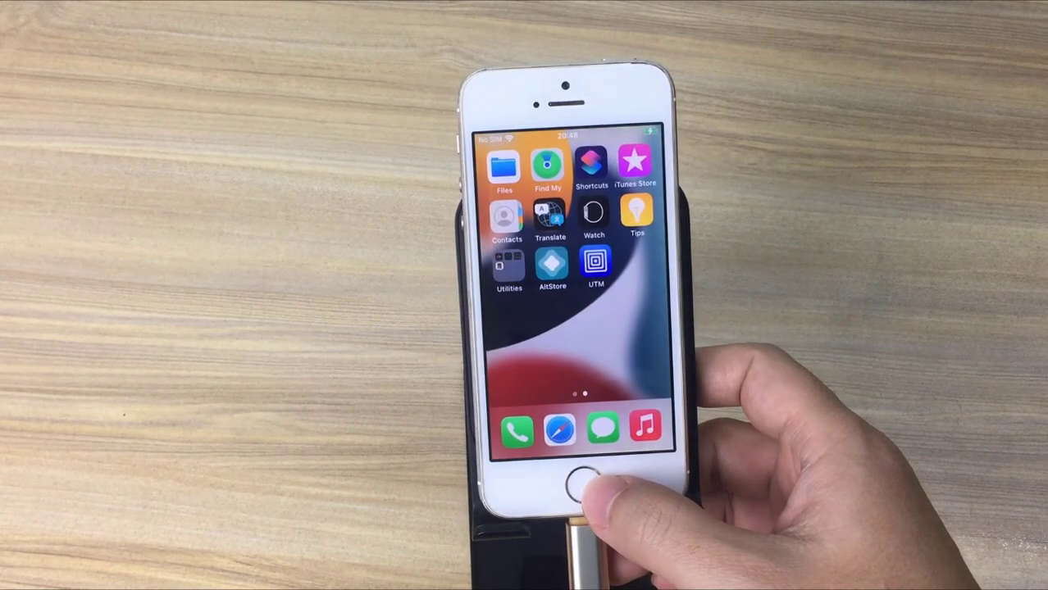
pyautogui.click(596, 262)
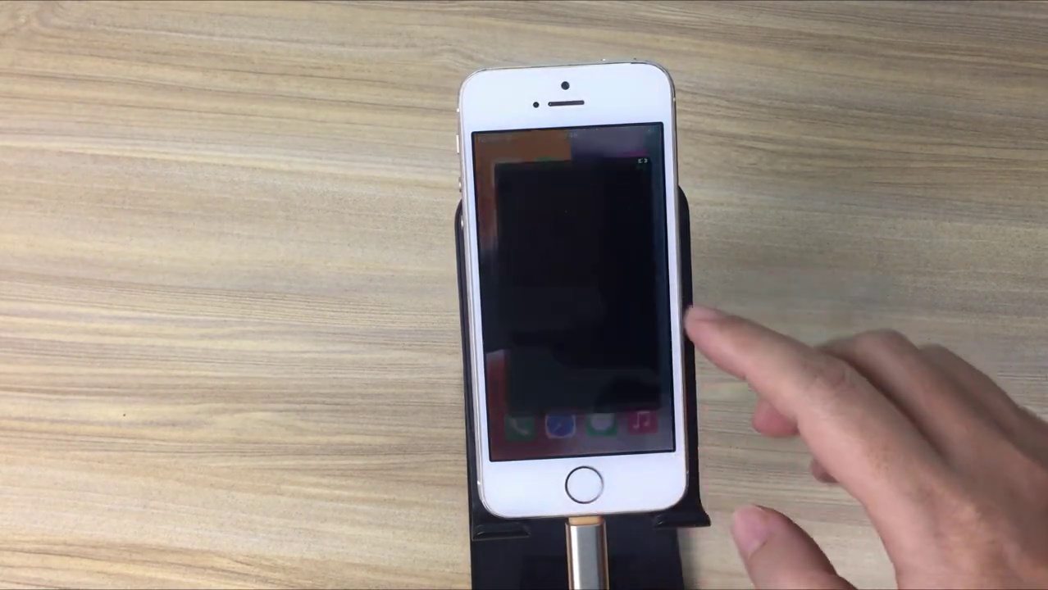
pyautogui.click(617, 346)
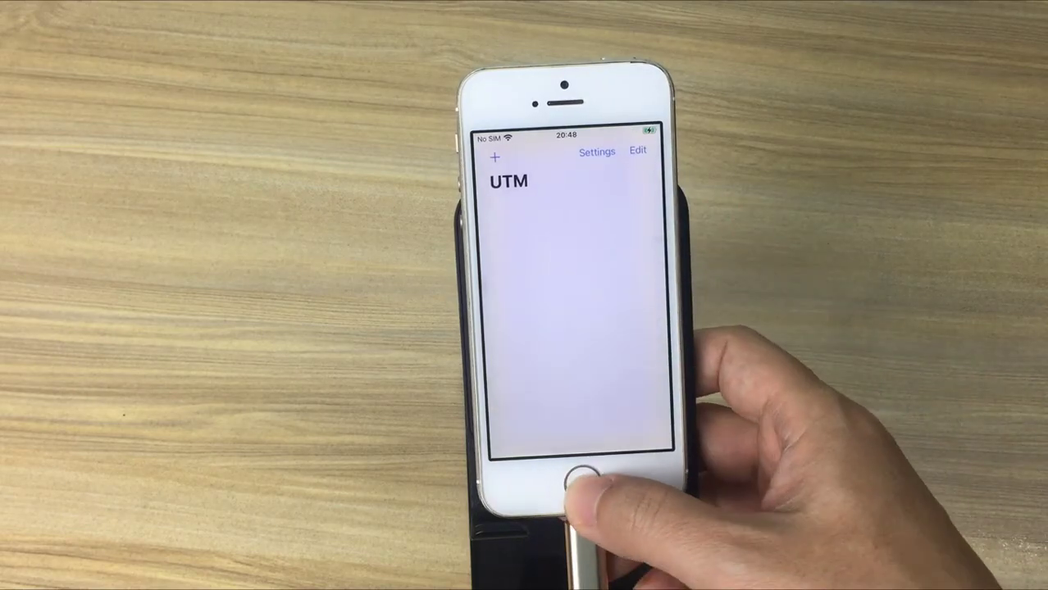
pyautogui.click(582, 485)
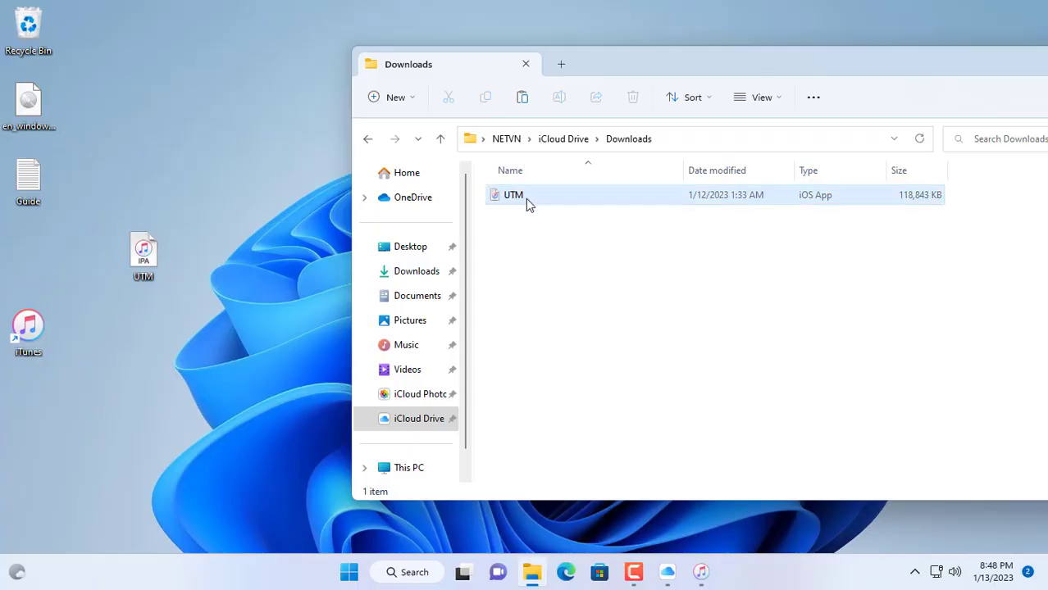
# Step: On the PC, delete the UTM file from the Downloads folder of iCloud Drive
pyautogui.click(529, 200)
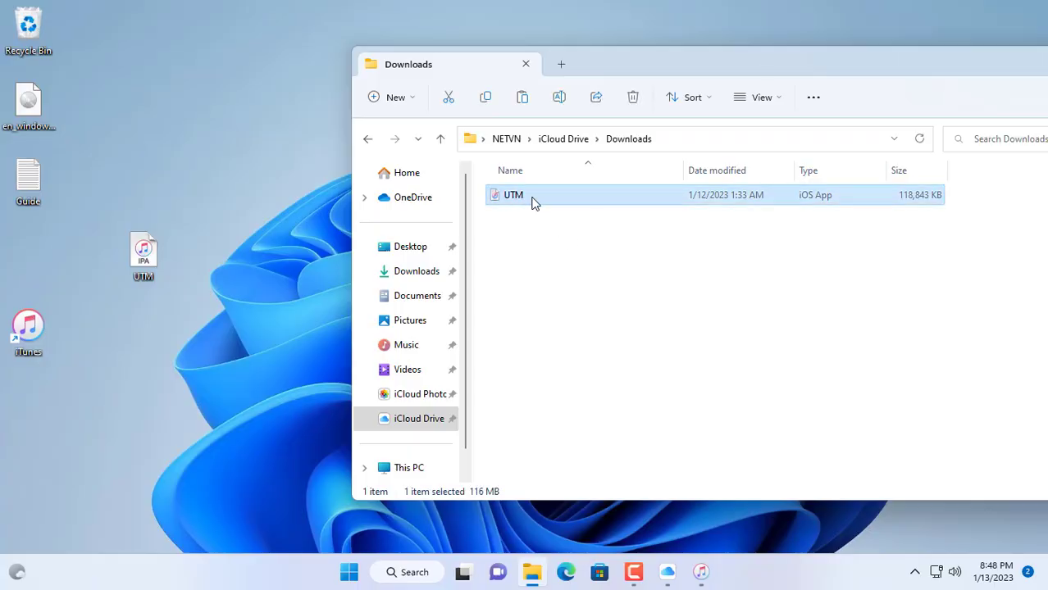
pyautogui.click(632, 97)
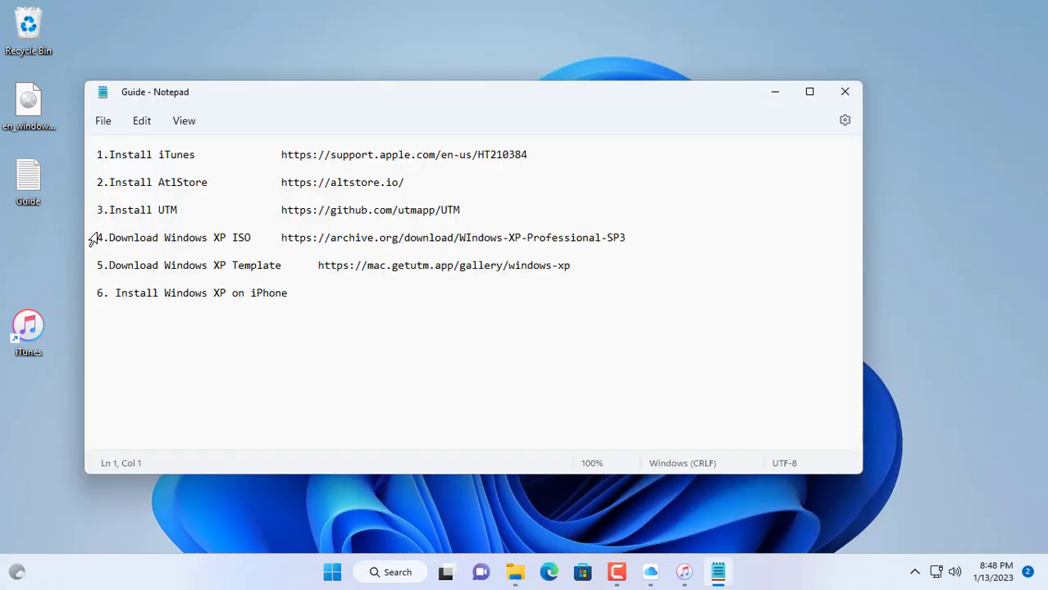
pyautogui.moveTo(93, 240); pyautogui.dragTo(305, 238)
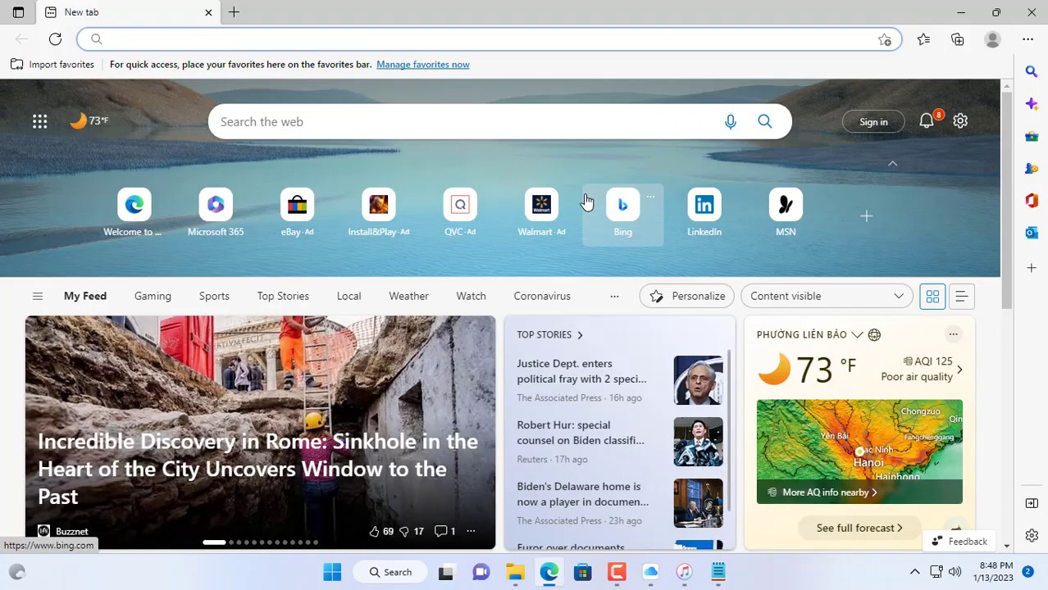
pyautogui.write('https://archive.org/download/WIndows-XP-Professional-SP3')
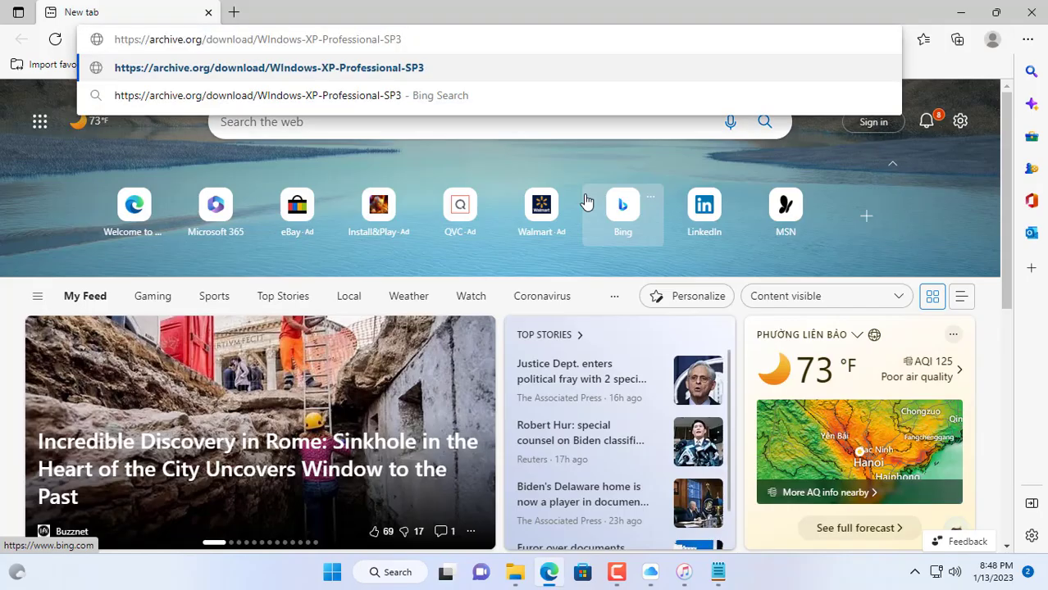
pyautogui.press('Return')
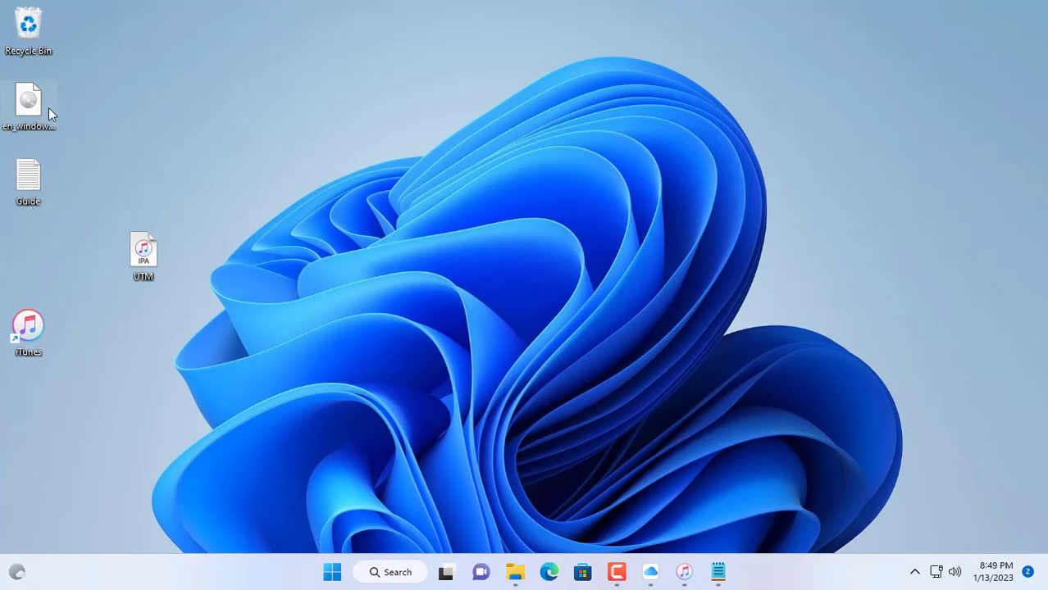
# Step: Move the Windows XP Professional SP3 ISO aside on the desktop and copy it into the Downloads folder of iCloud Drive
pyautogui.moveTo(49, 108); pyautogui.dragTo(157, 137)
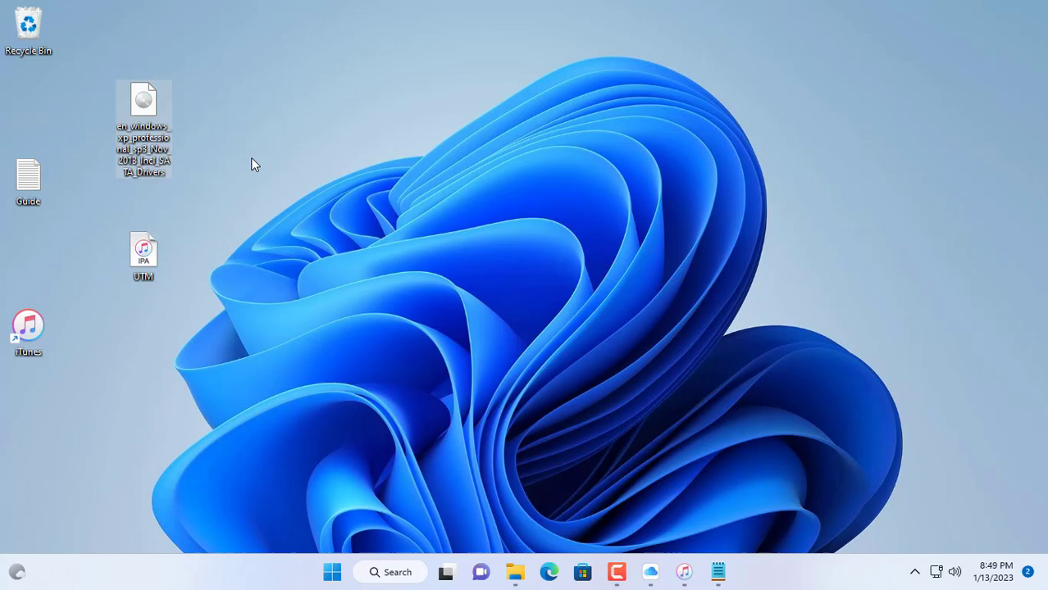
pyautogui.rightClick(150, 114)
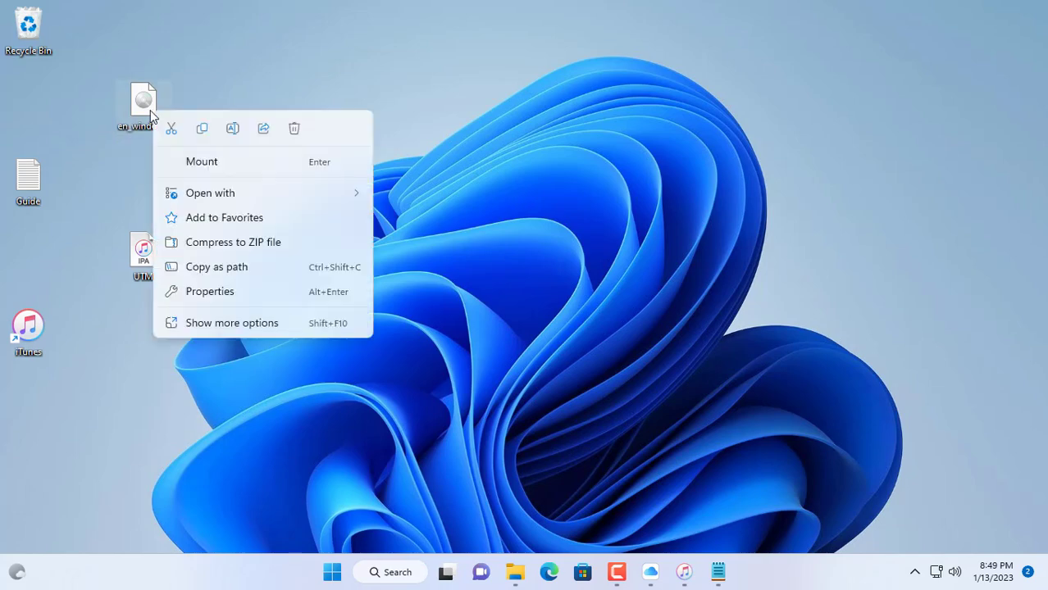
pyautogui.click(207, 134)
pyautogui.click(515, 572)
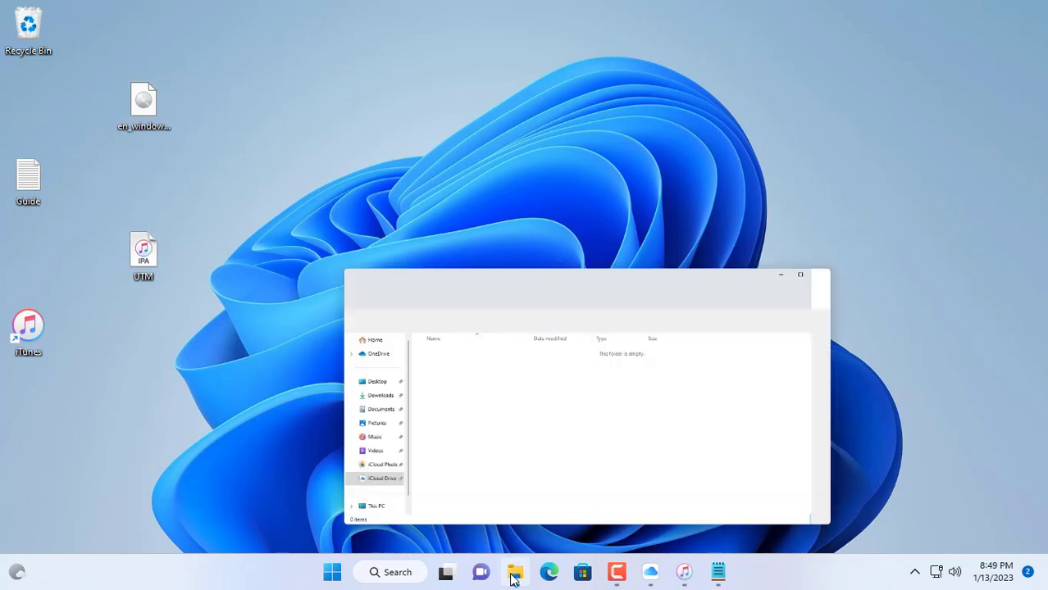
pyautogui.click(288, 423)
pyautogui.doubleClick(409, 208)
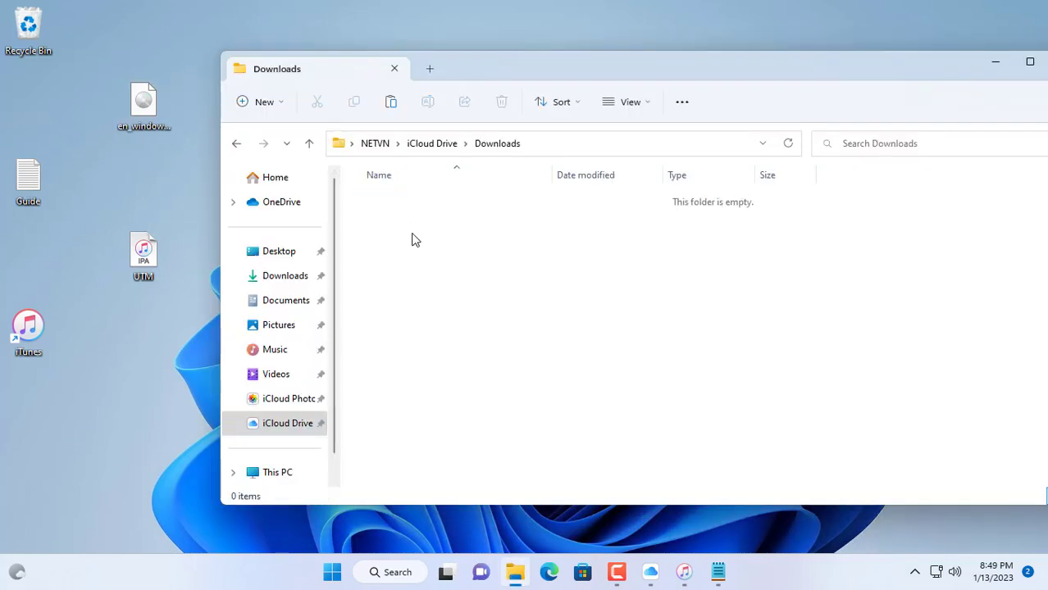
pyautogui.click(392, 105)
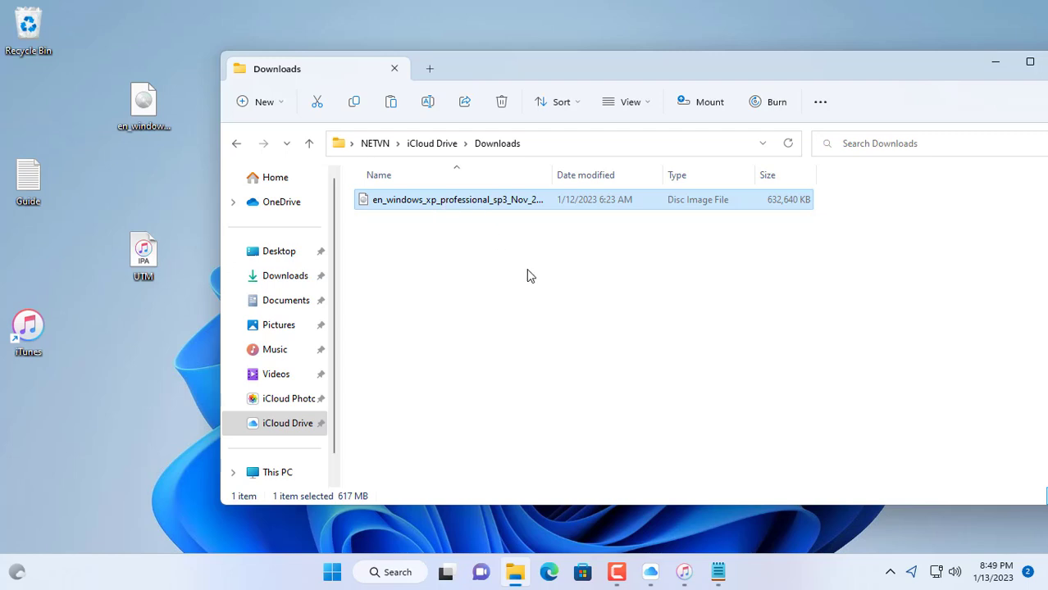
pyautogui.hotkey('alt', 'Tab')
pyautogui.moveTo(585, 267); pyautogui.dragTo(322, 267)
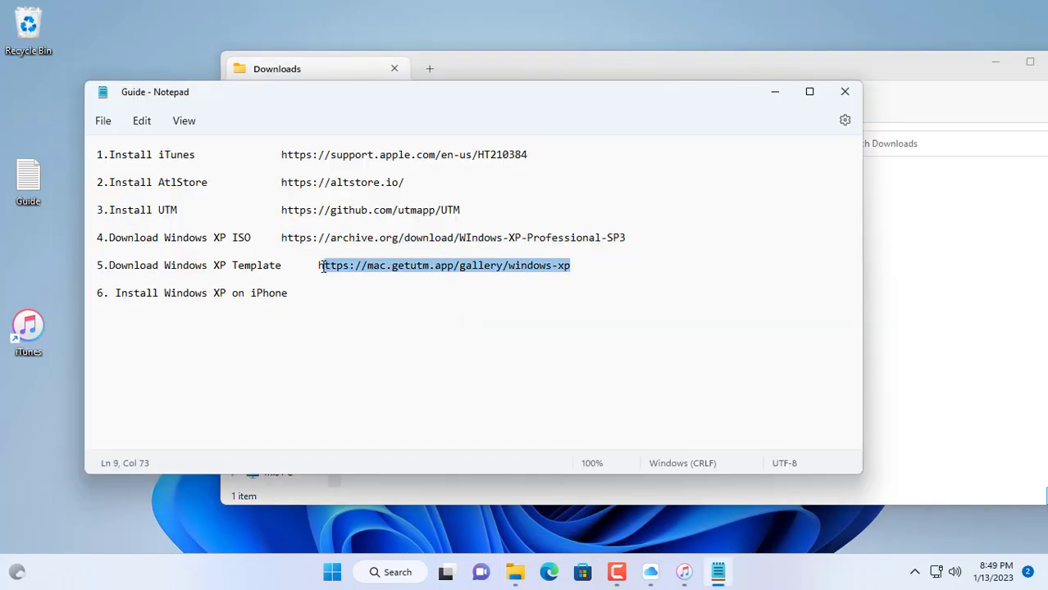
pyautogui.rightClick(379, 260)
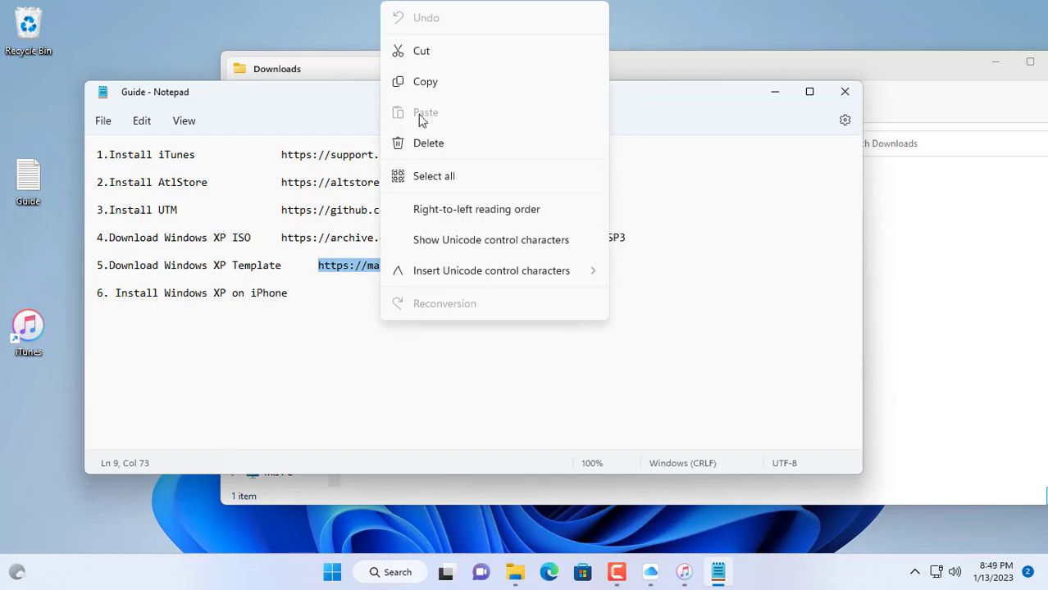
pyautogui.click(426, 82)
pyautogui.hotkey('alt', 'Tab')
pyautogui.rightClick(418, 40)
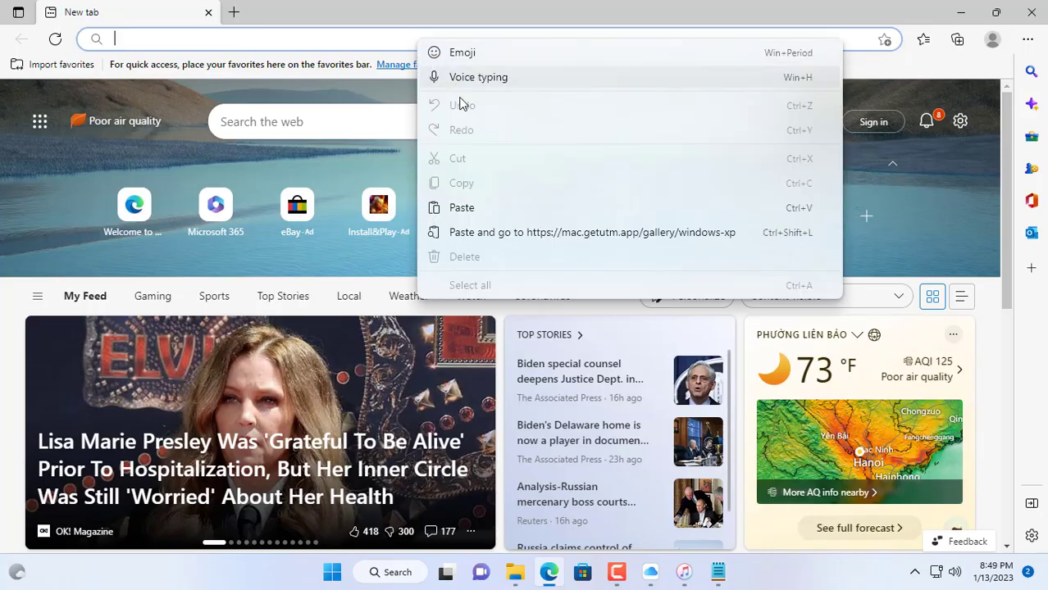
pyautogui.click(484, 233)
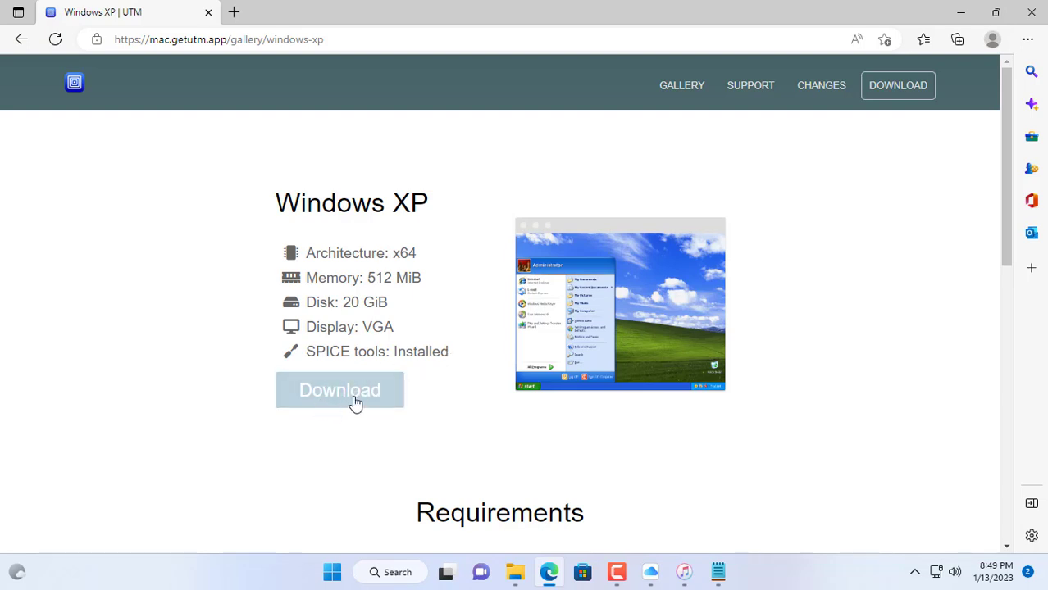
# Step: Download the Windows XP template windows-xp-x64-utm.zip and extract it in the PC's Downloads folder
pyautogui.click(341, 397)
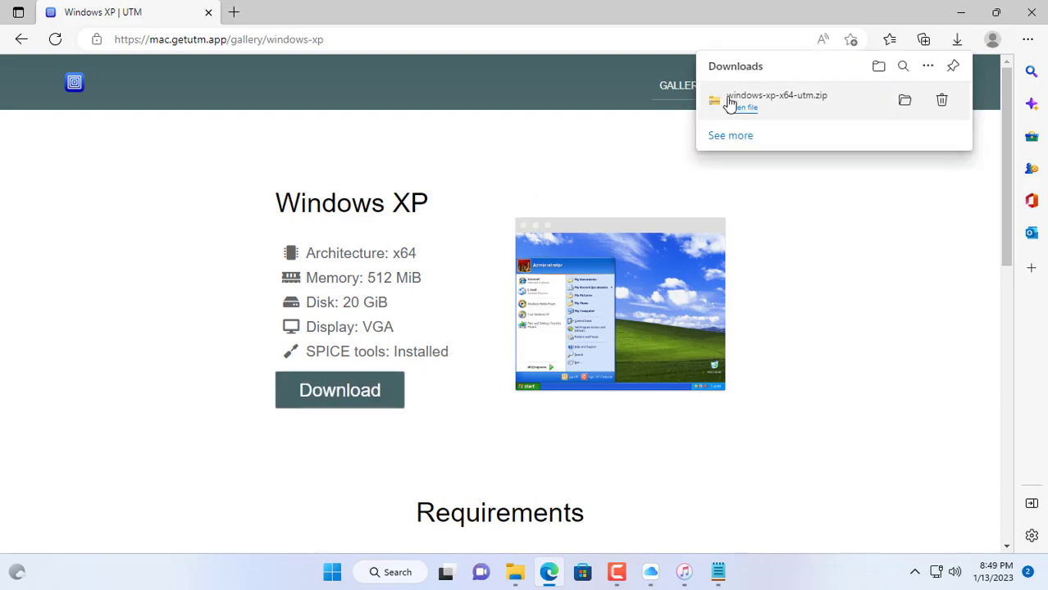
pyautogui.click(907, 101)
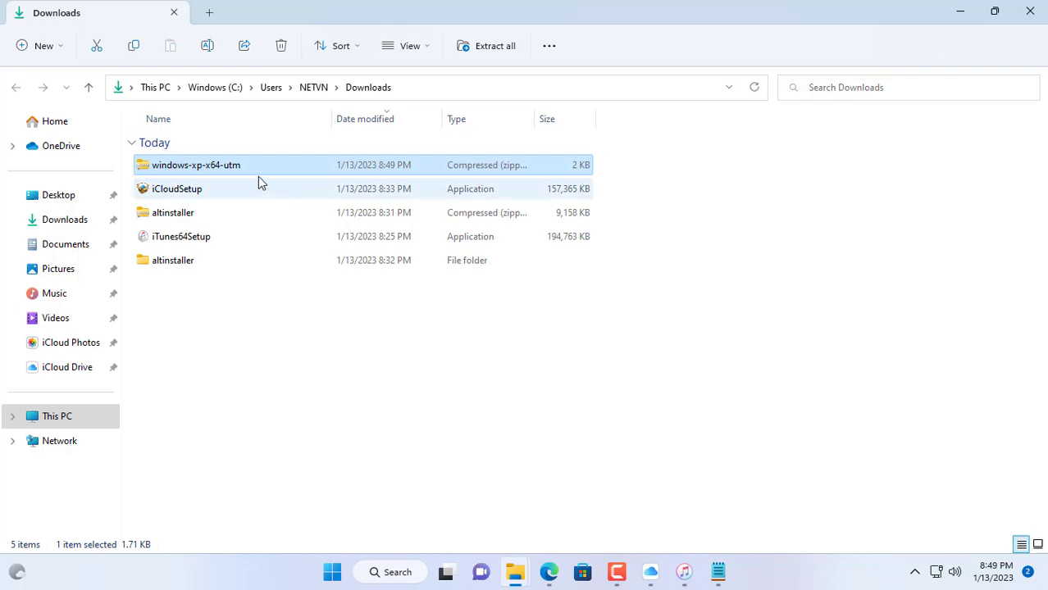
pyautogui.rightClick(235, 173)
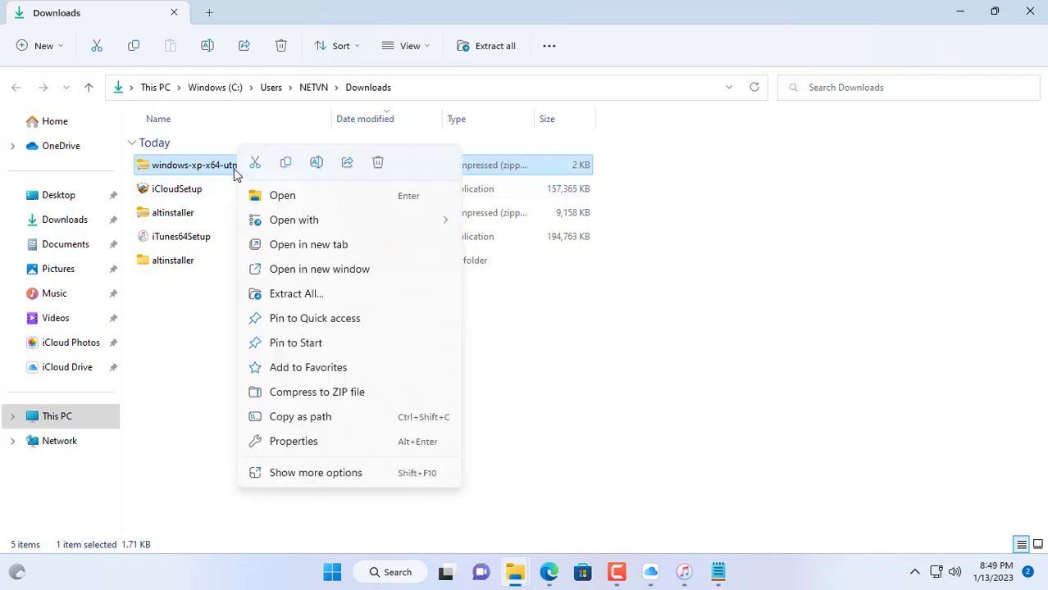
pyautogui.click(314, 295)
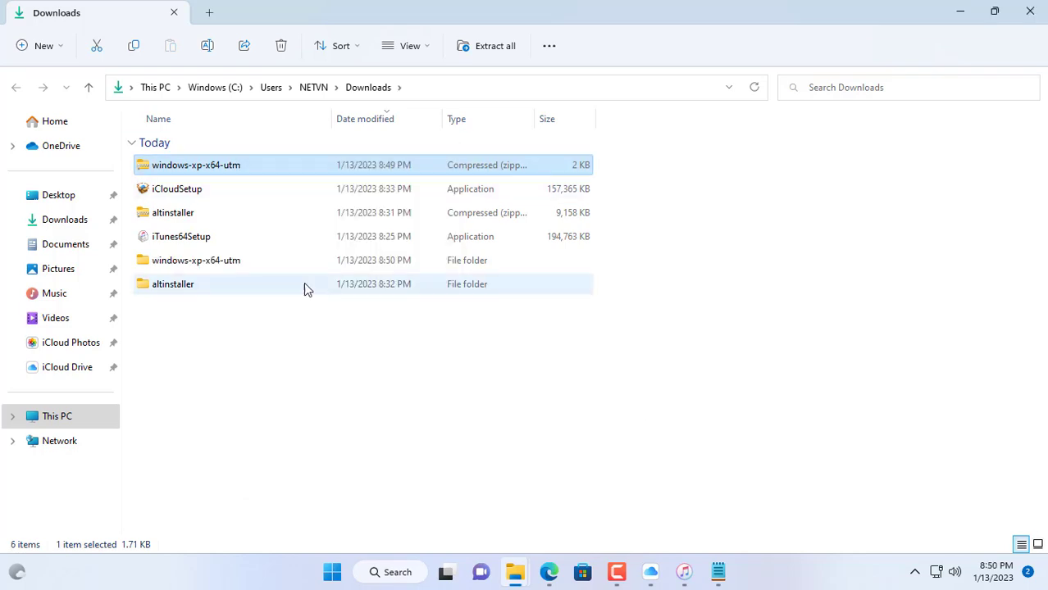
# Step: Copy the Windows XP.utm folder from the extracted windows-xp-x64-utm folder into the Downloads folder of iCloud Drive
pyautogui.doubleClick(226, 262)
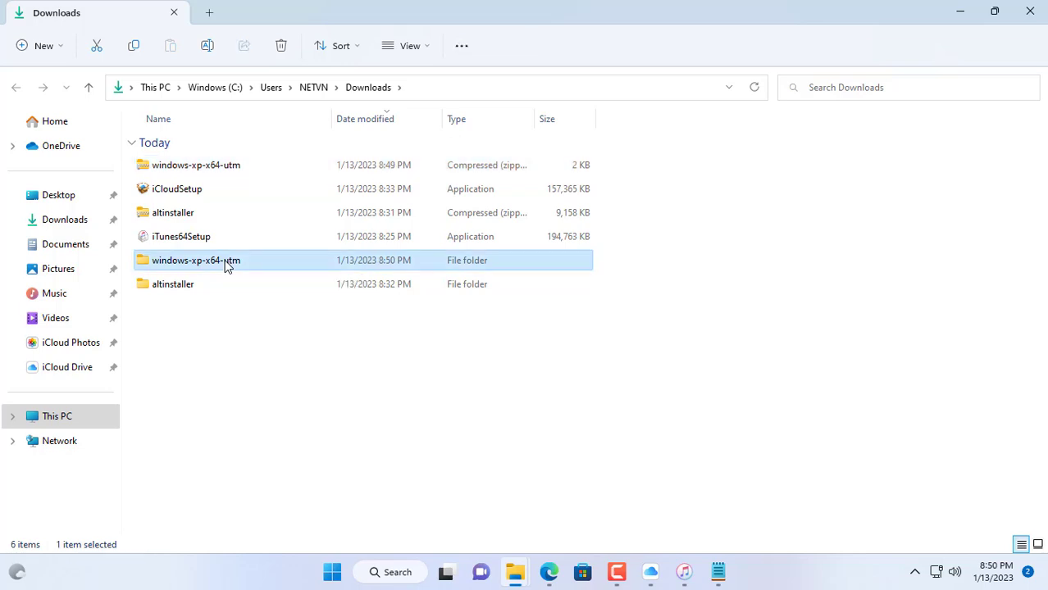
pyautogui.click(206, 168)
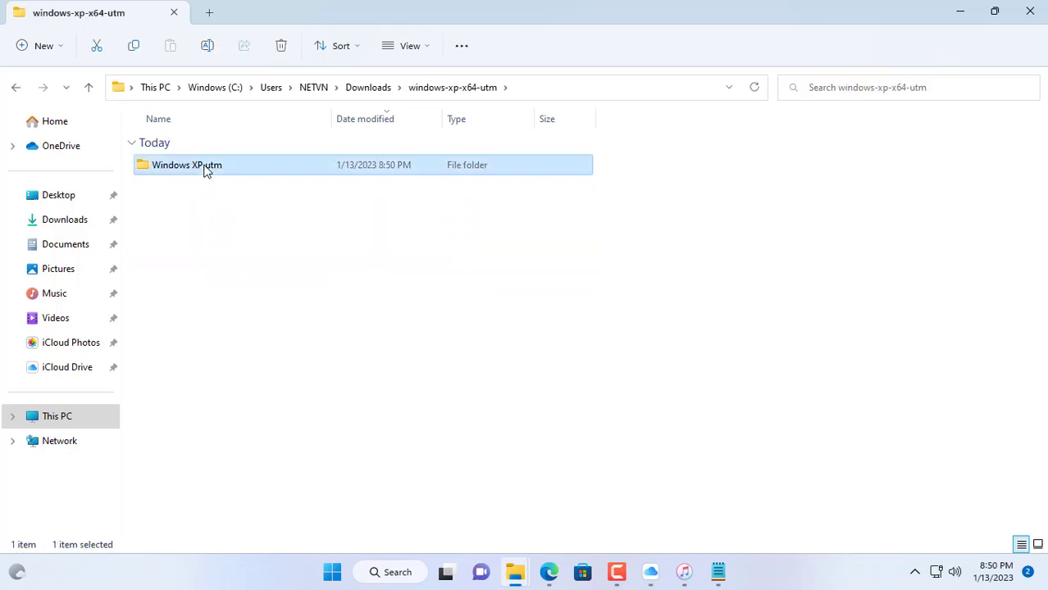
pyautogui.rightClick(205, 170)
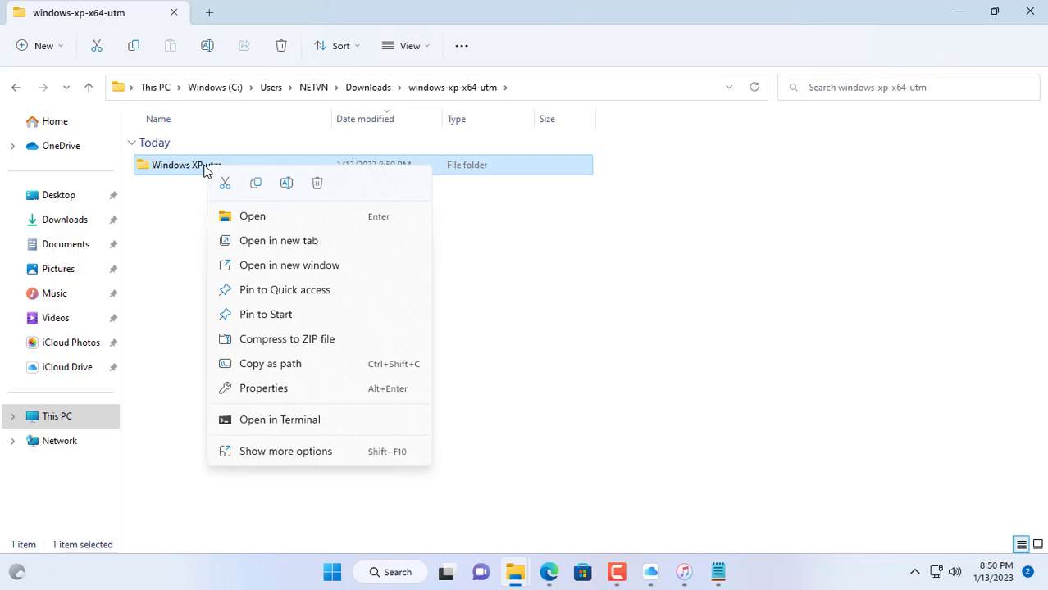
pyautogui.click(255, 188)
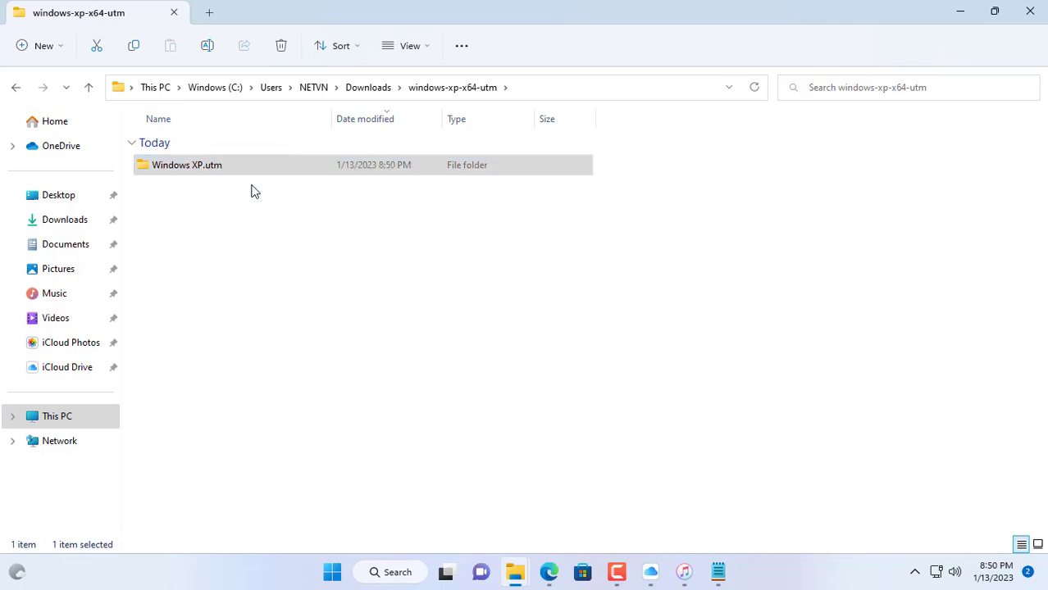
pyautogui.click(87, 366)
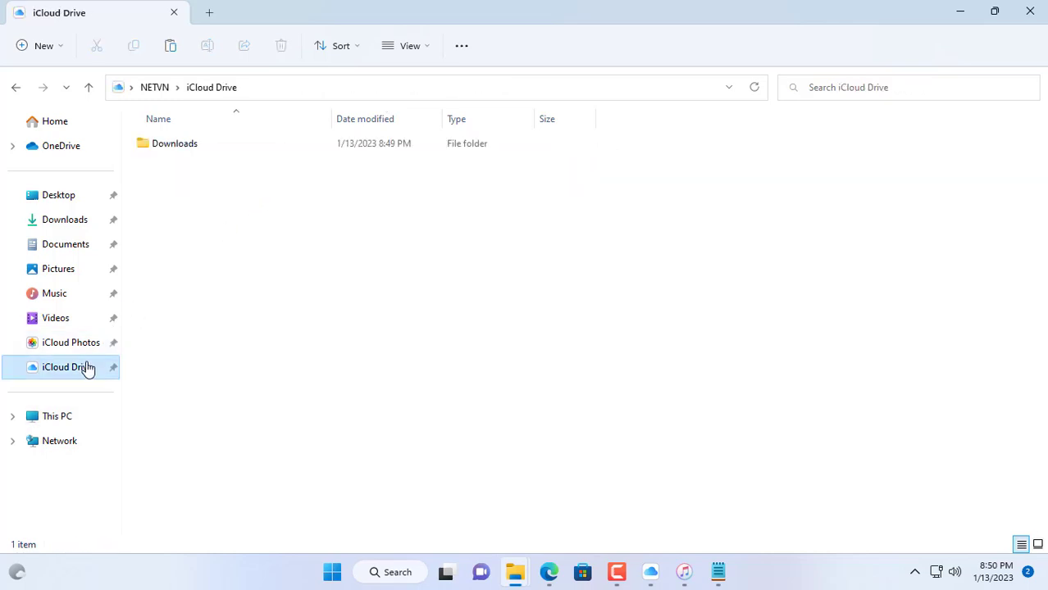
pyautogui.doubleClick(177, 147)
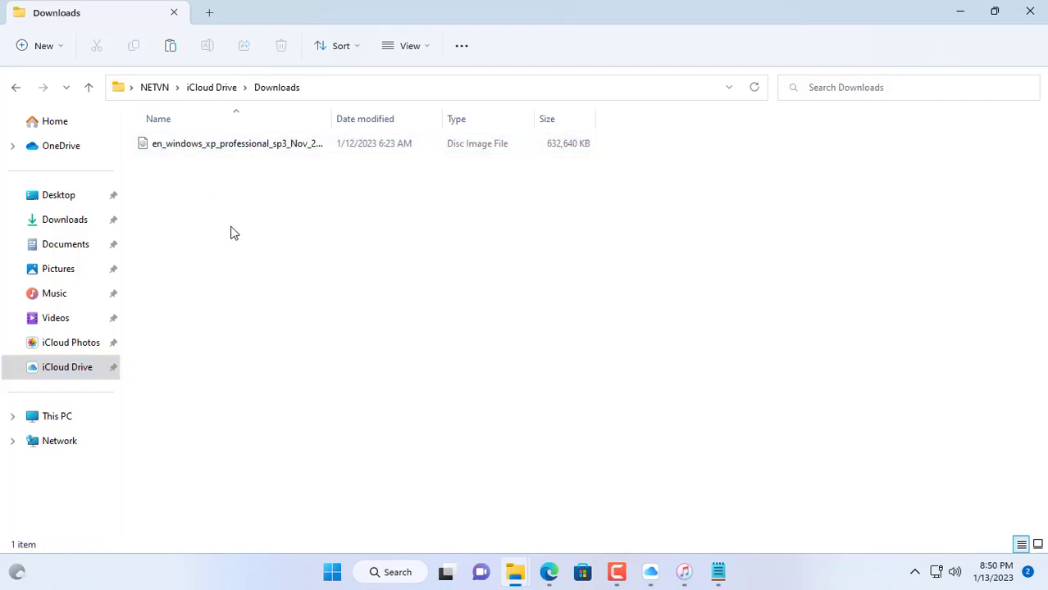
pyautogui.click(171, 48)
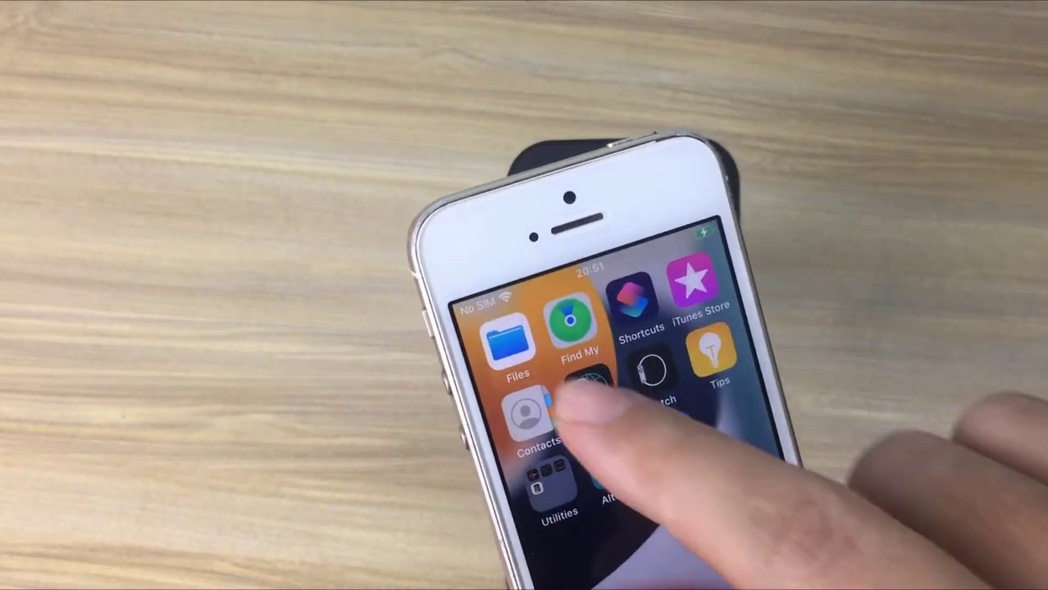
# Step: Switch to the Files app on the iPhone, open the iCloud Drive Downloads folder, and download the Windows XP ISO to the device
pyautogui.click(525, 319)
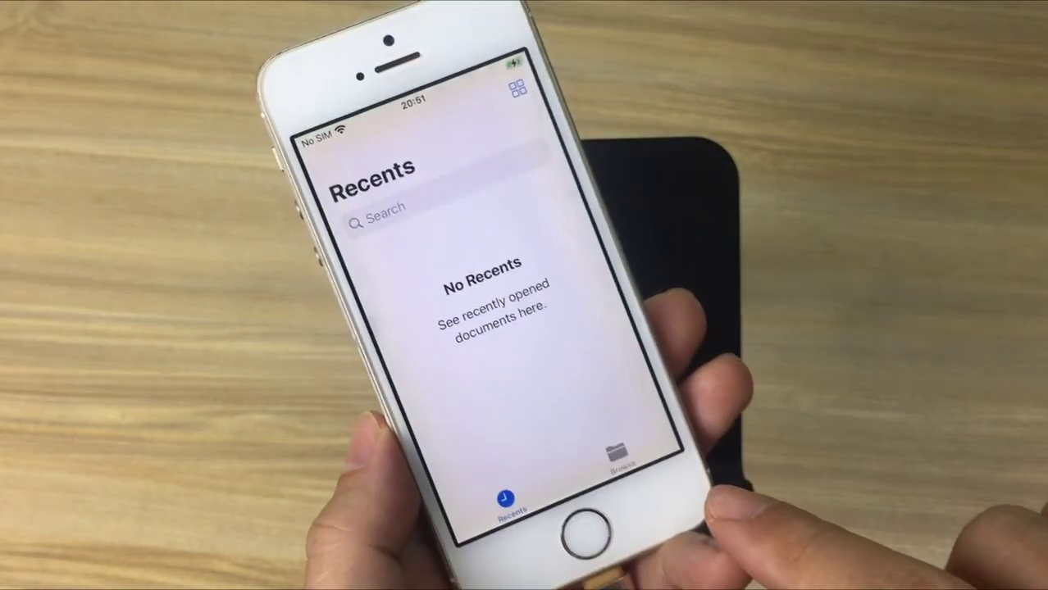
pyautogui.click(602, 453)
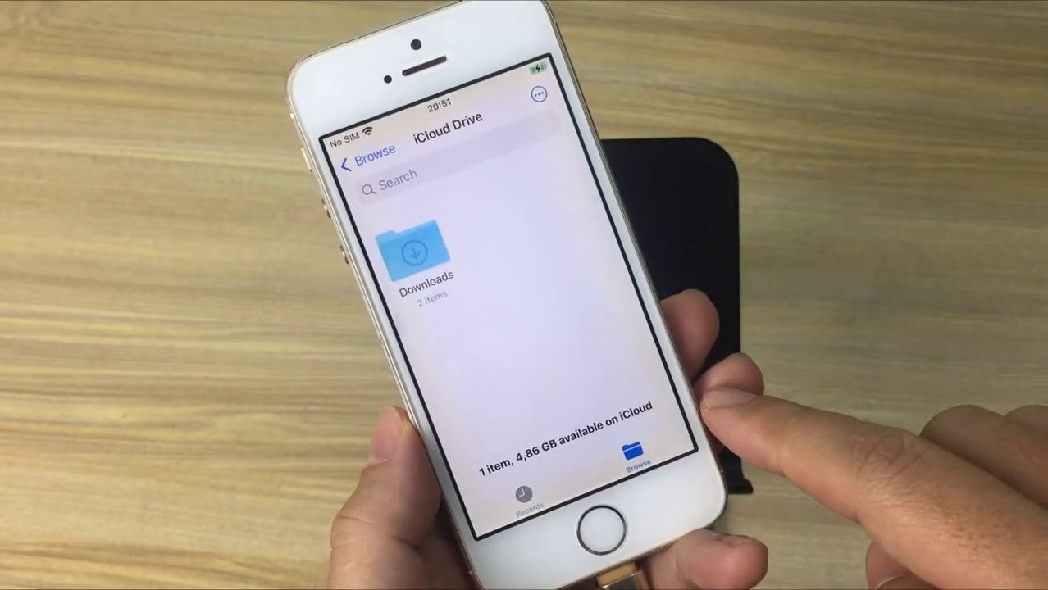
pyautogui.click(453, 267)
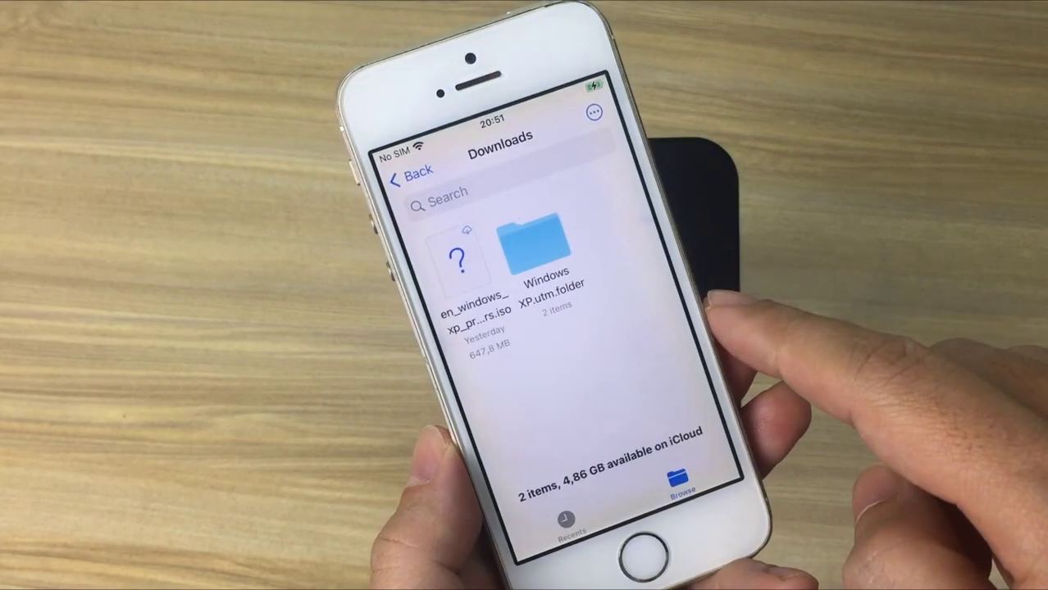
pyautogui.click(479, 275)
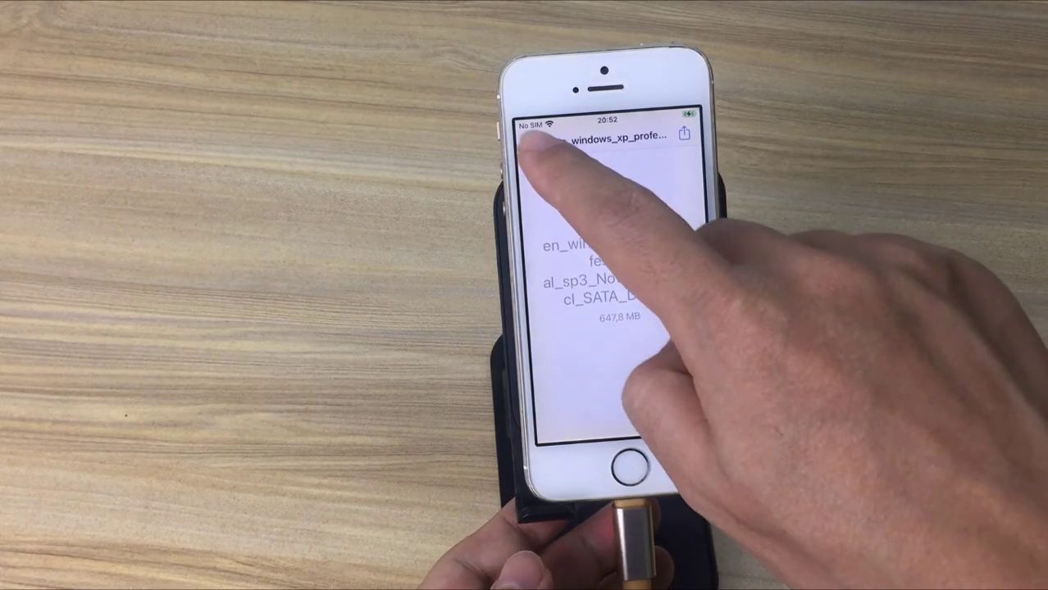
pyautogui.click(536, 144)
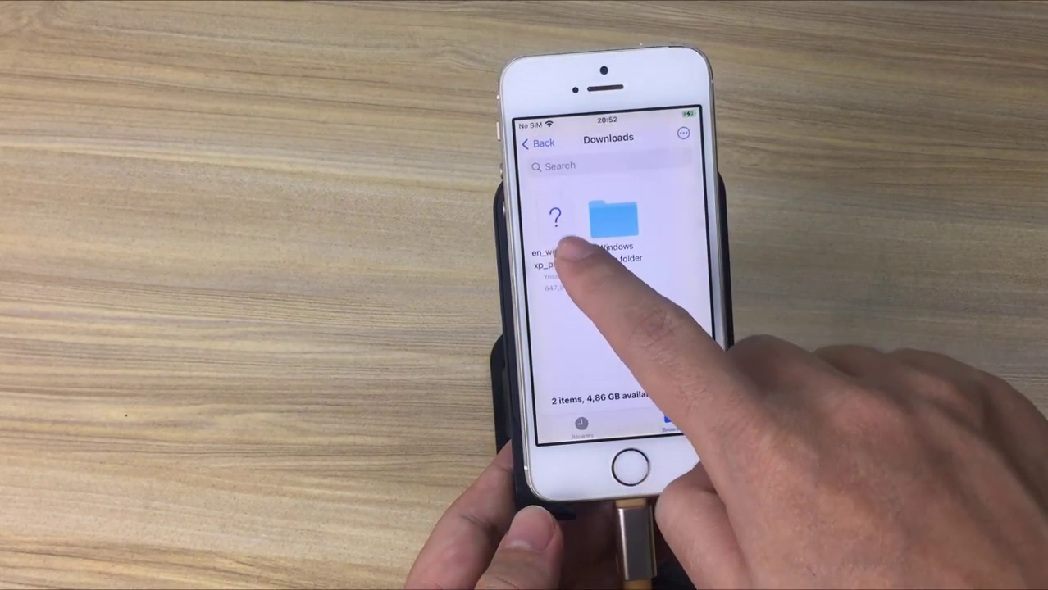
# Step: Copy the Windows XP ISO and the Windows XP.utm.folder from iCloud Drive to On My iPhone
pyautogui.click(552, 219)
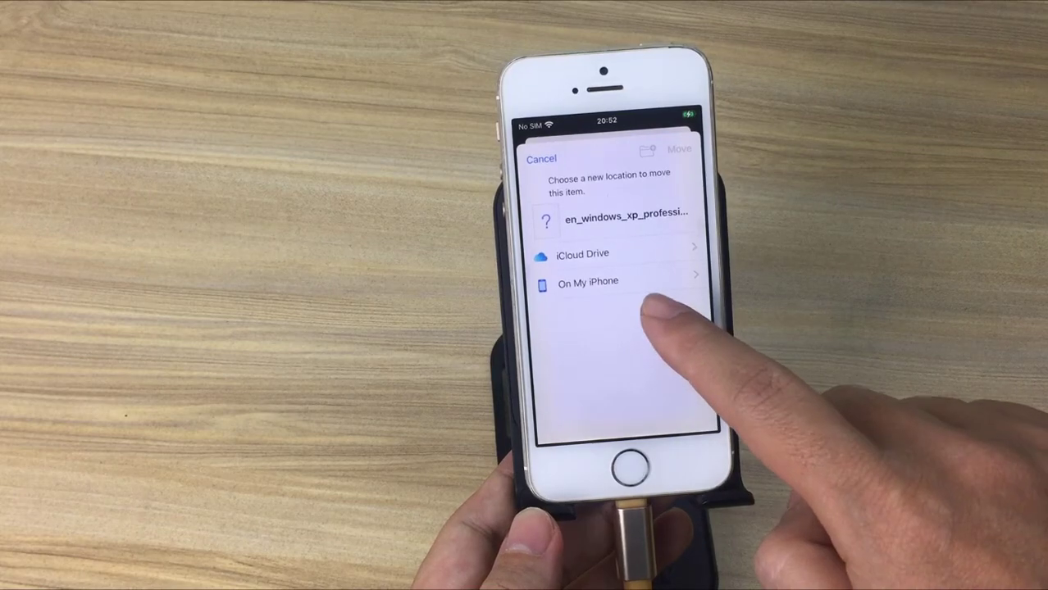
pyautogui.click(638, 281)
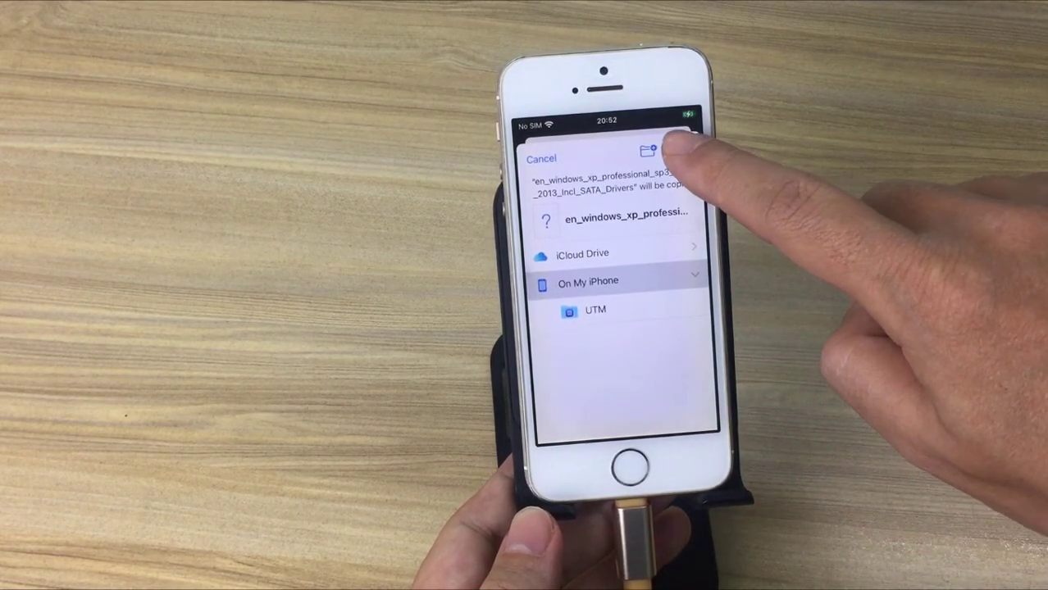
pyautogui.click(678, 149)
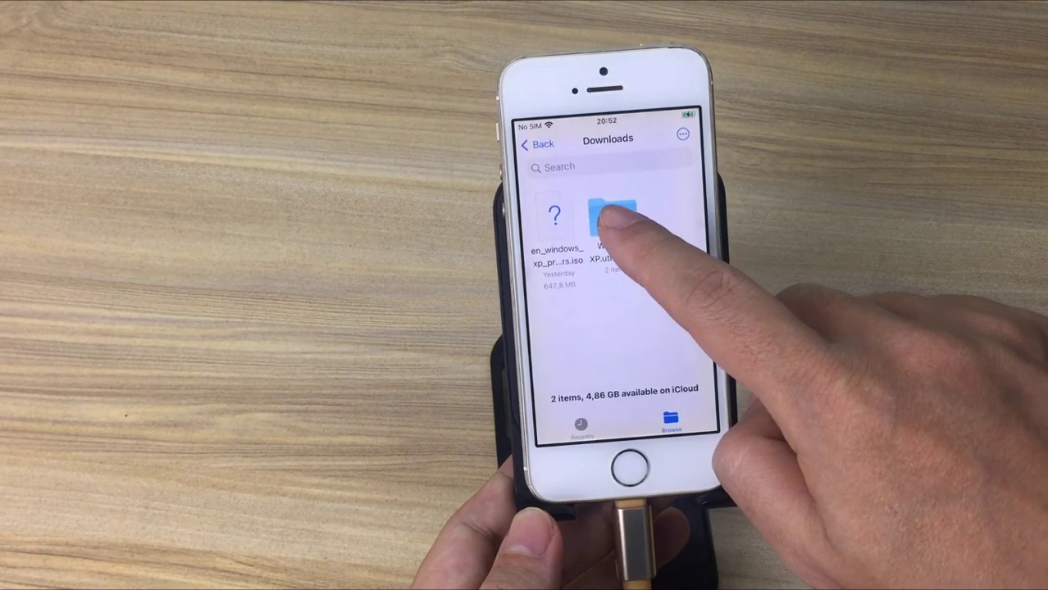
pyautogui.click(617, 217)
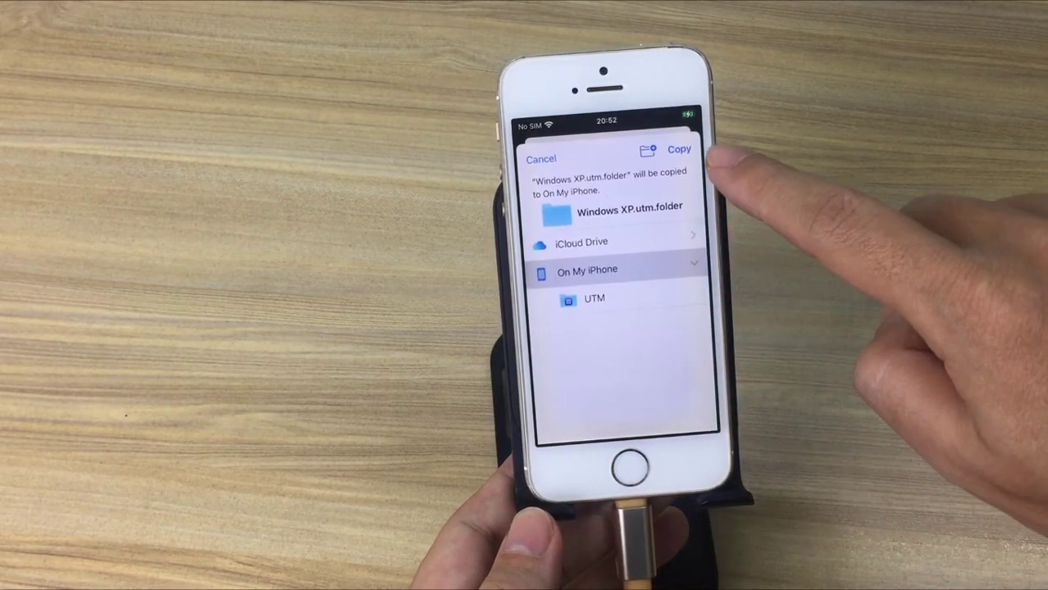
pyautogui.click(678, 150)
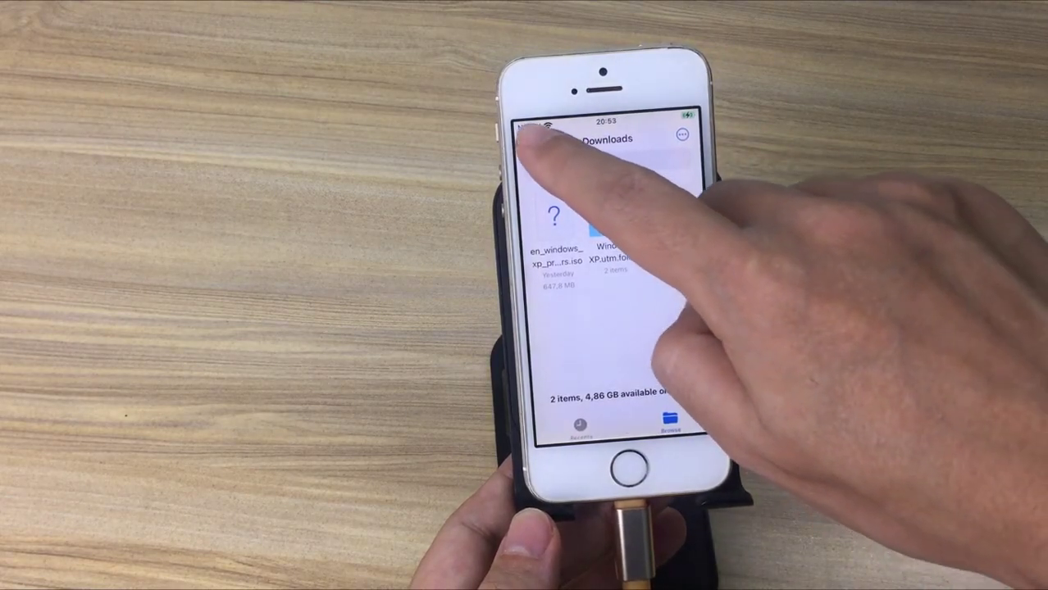
# Step: Go to the On My iPhone location and rename Windows XP.utm.folder as Windows XP.utm
pyautogui.click(537, 143)
pyautogui.click(534, 141)
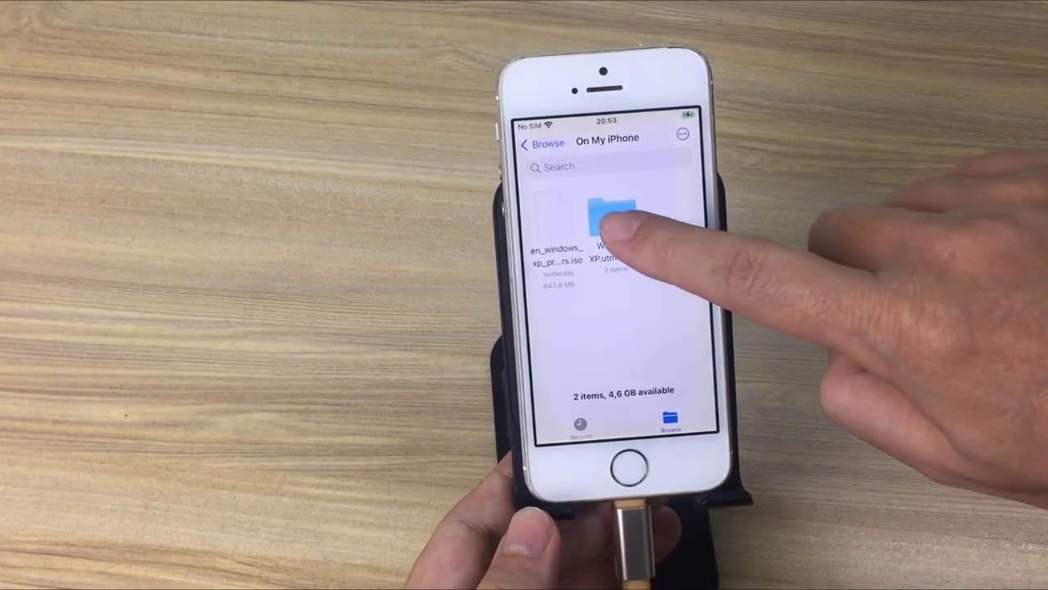
pyautogui.click(613, 218)
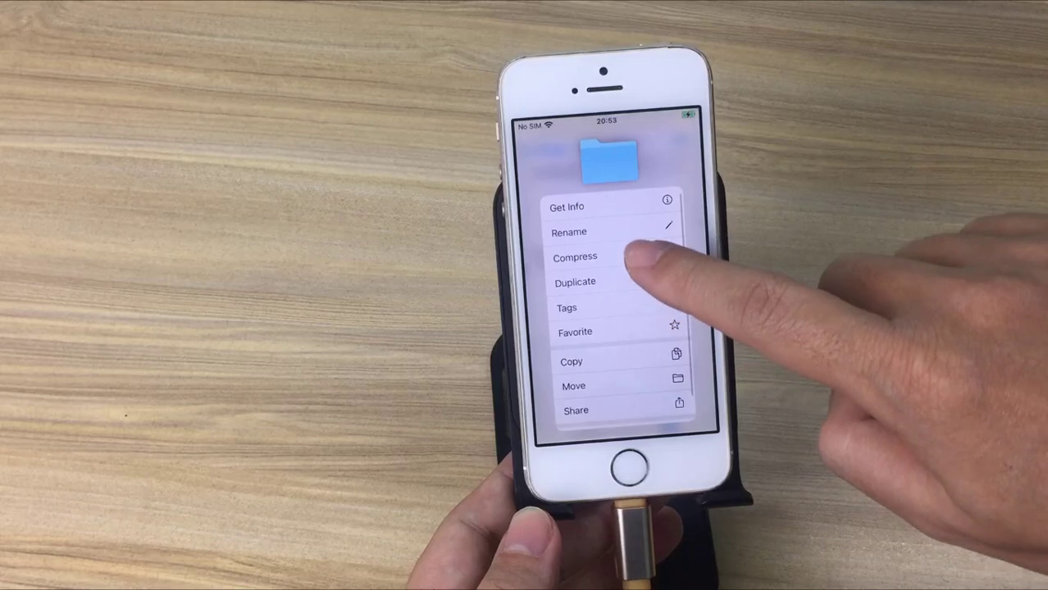
pyautogui.click(678, 234)
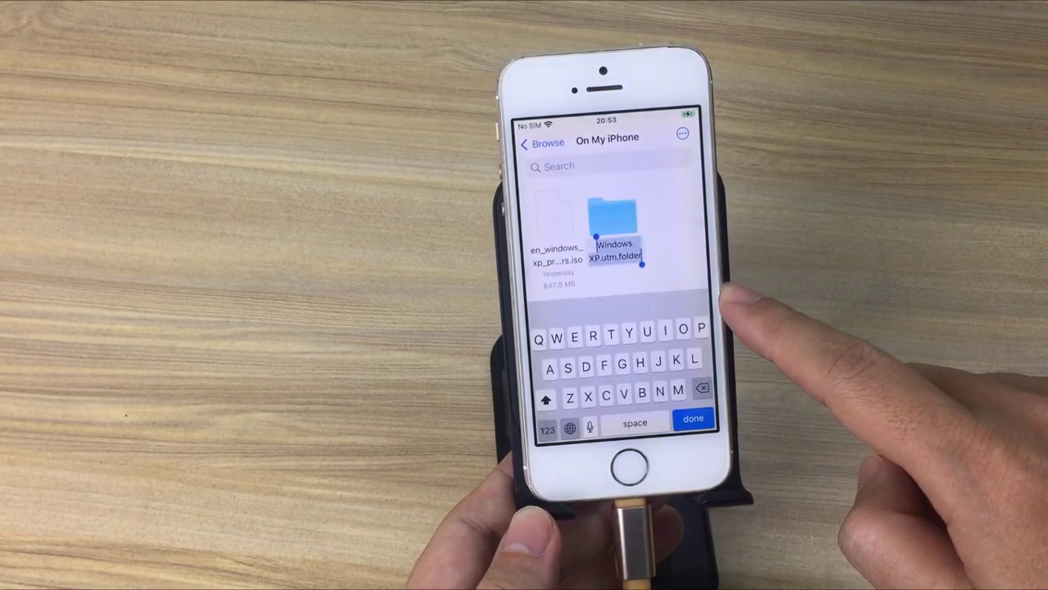
pyautogui.click(633, 256)
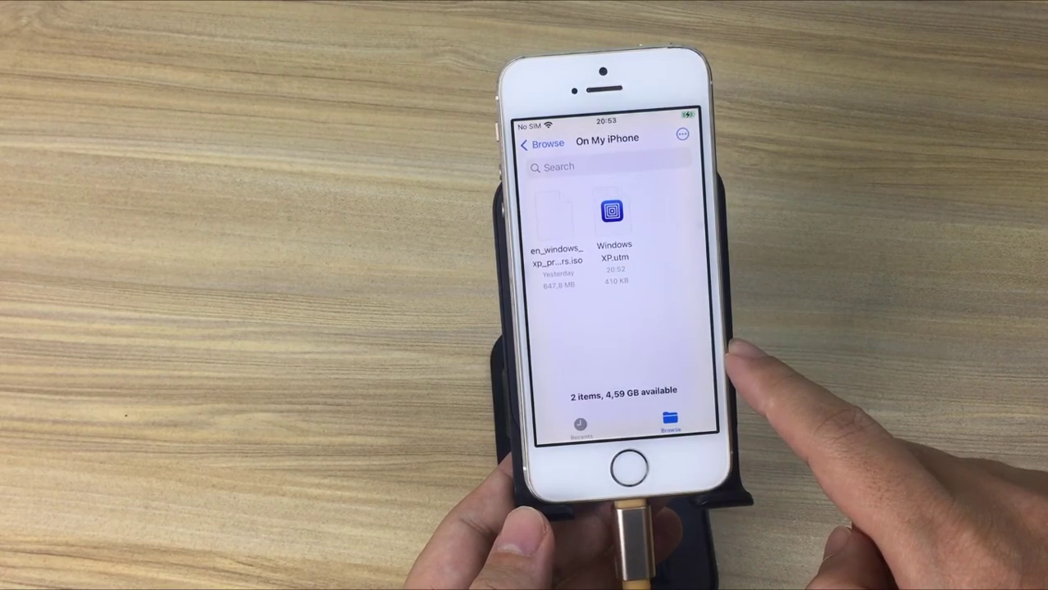
# Step: Open Windows XP.utm in the UTM app and go through the virtual machine's details
pyautogui.click(613, 226)
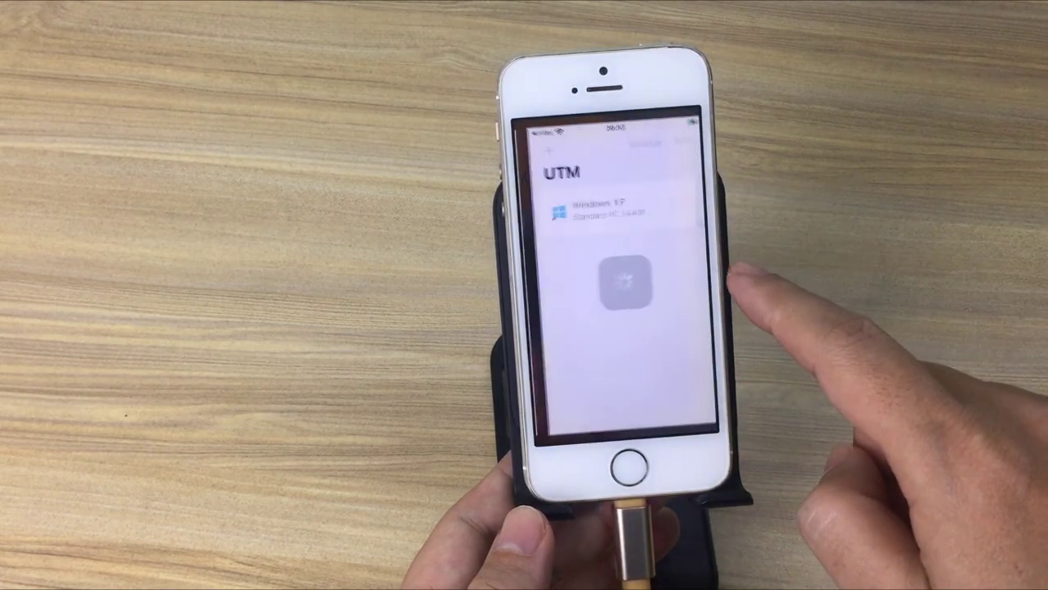
pyautogui.scroll(-3, 693, 336)
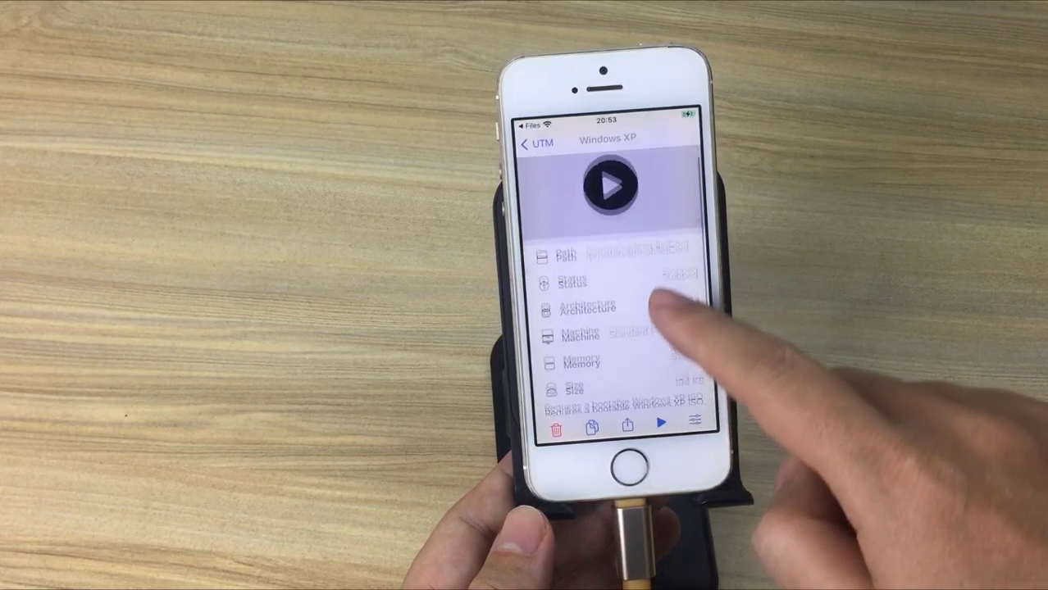